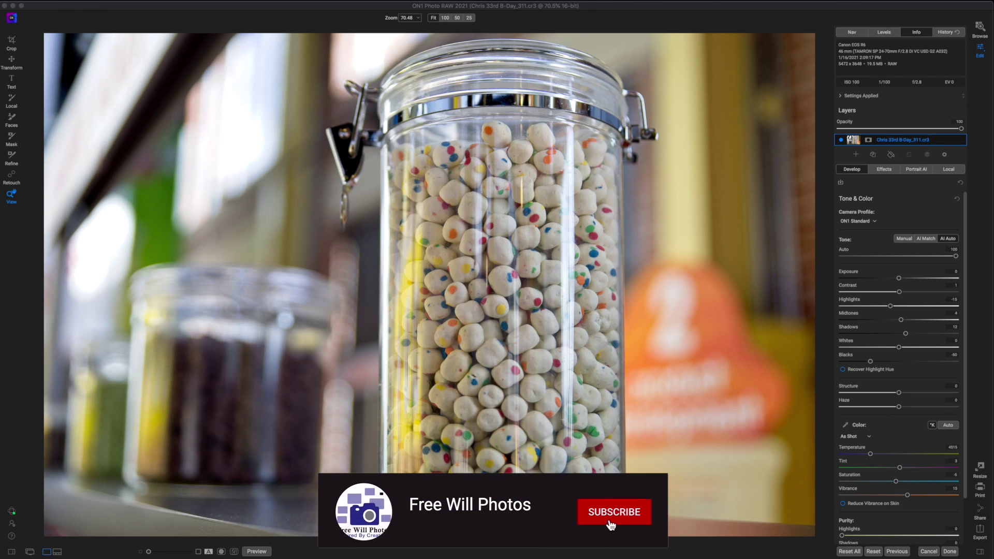
pyautogui.click(467, 341)
pyautogui.click(380, 290)
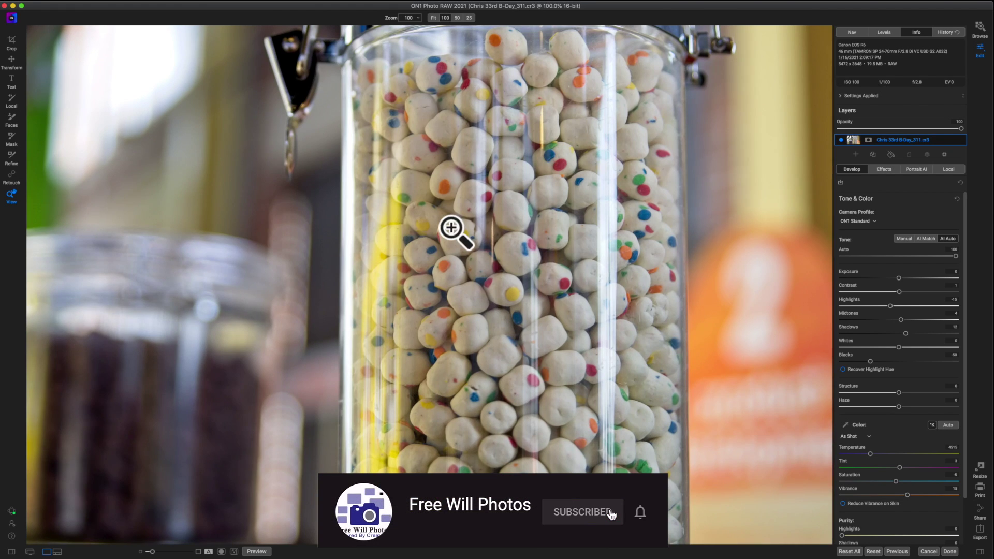
pyautogui.click(471, 233)
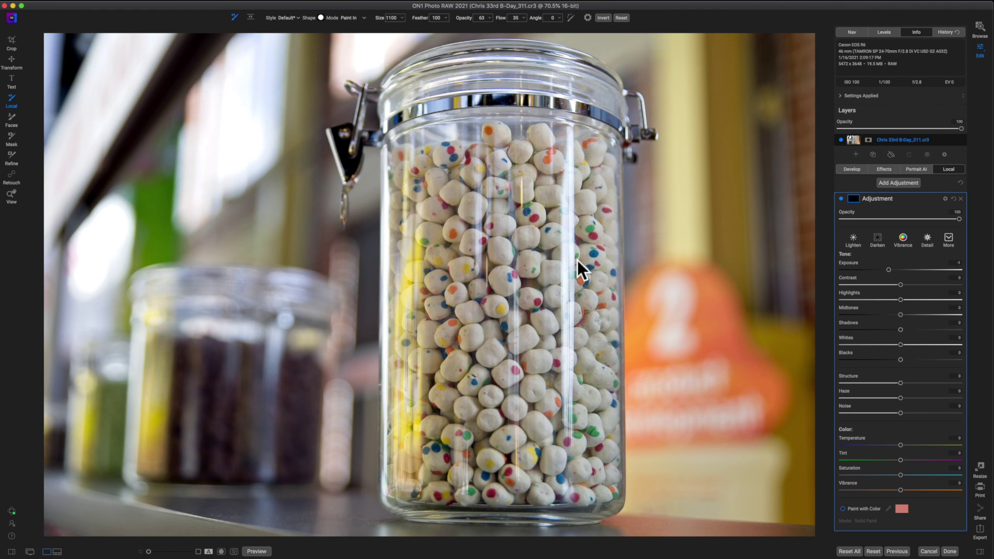
# - Give the local adjustment a gradient mask with the Vignette preset, centred on the orange sign
pyautogui.click(250, 17)
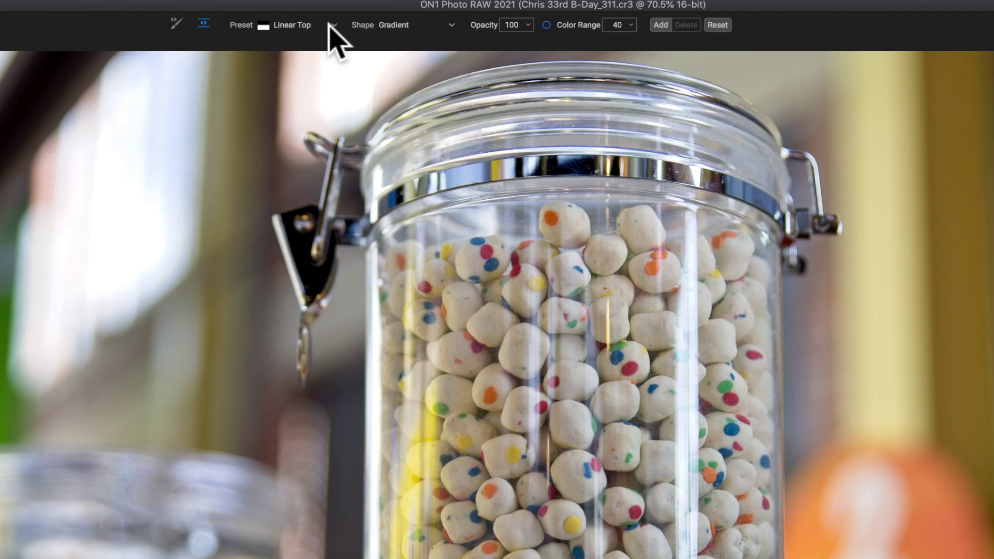
pyautogui.click(361, 18)
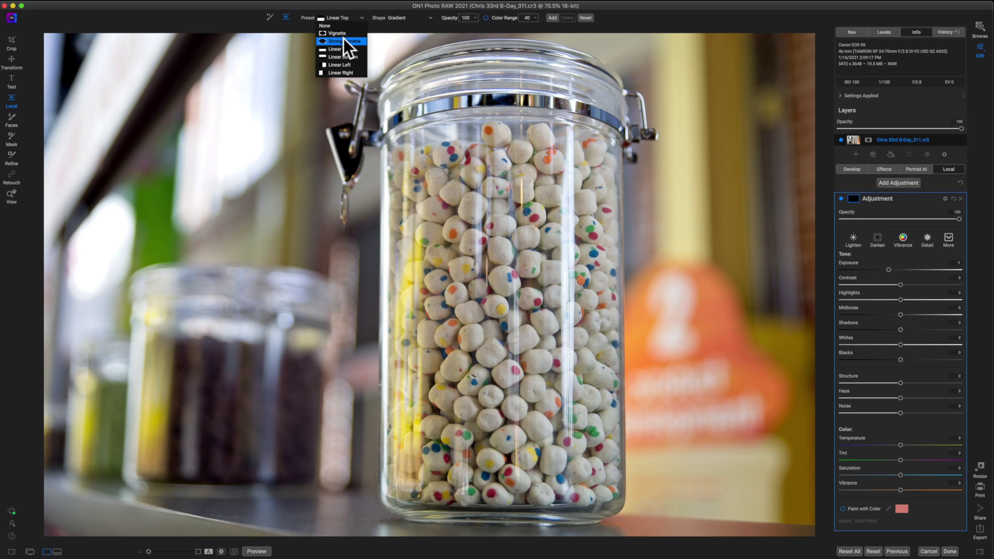
pyautogui.click(338, 33)
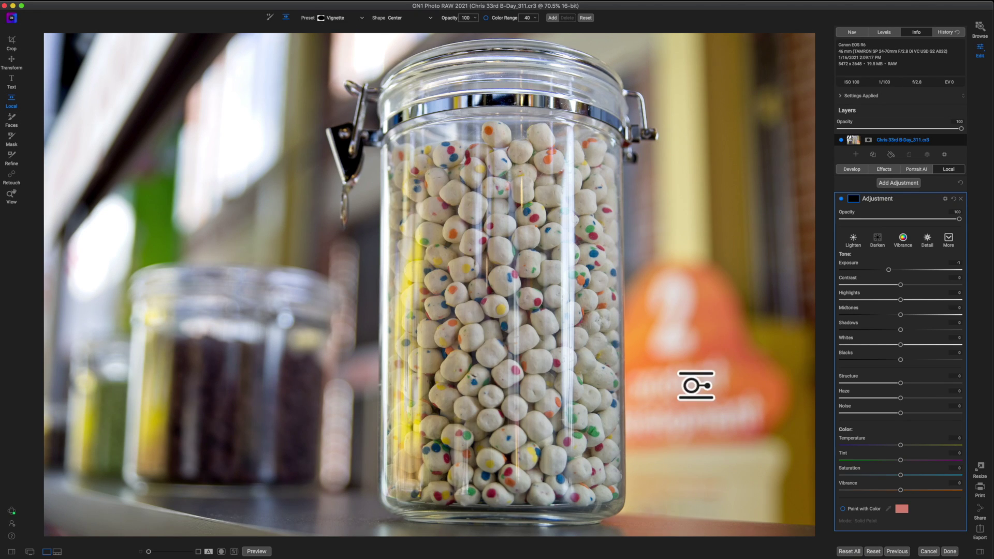
pyautogui.click(695, 361)
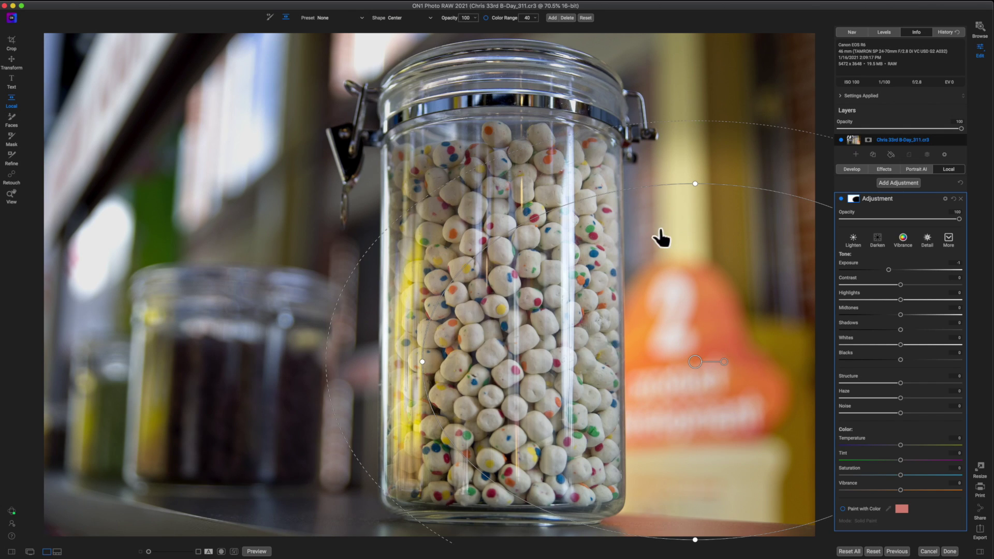
# - Move the vignette mask onto the candy jar, shrink its ellipse to the jar's width and widen its feather
pyautogui.moveTo(722, 187); pyautogui.dragTo(539, 164)
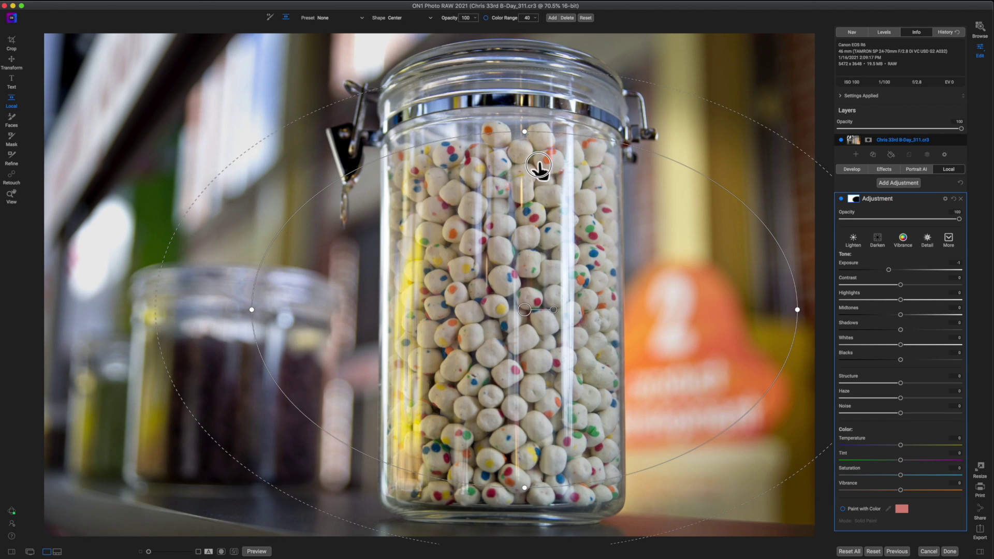
pyautogui.moveTo(798, 311); pyautogui.dragTo(629, 311)
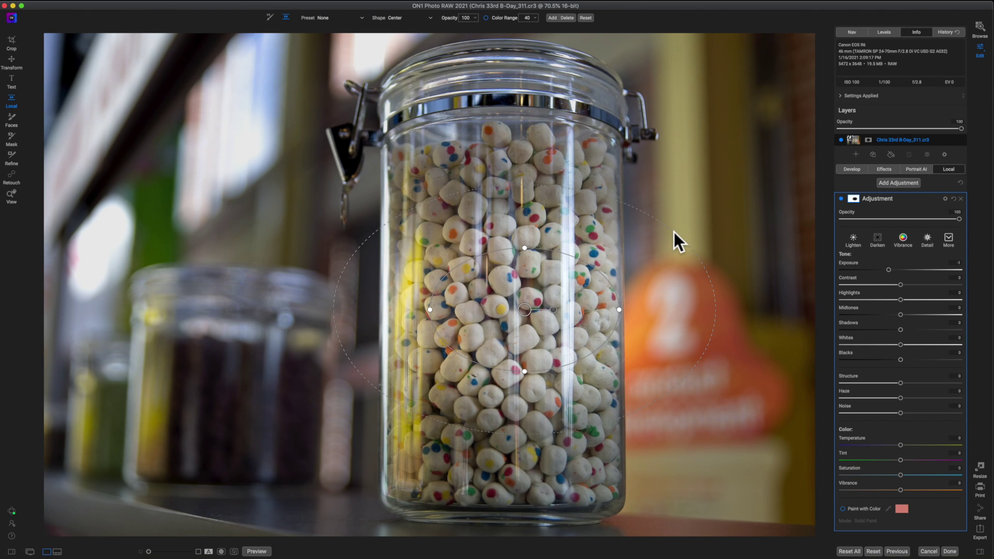
pyautogui.moveTo(675, 232); pyautogui.dragTo(731, 207)
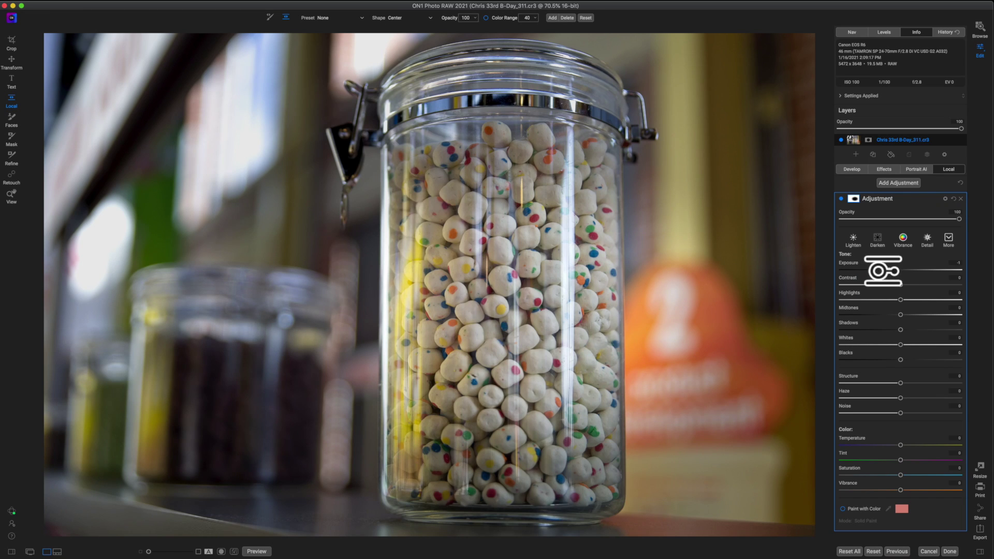
# - Set the adjustment's exposure to -3.2 and invert the vignette mask so it affects the inside of the ellipse
pyautogui.moveTo(888, 271); pyautogui.dragTo(863, 271)
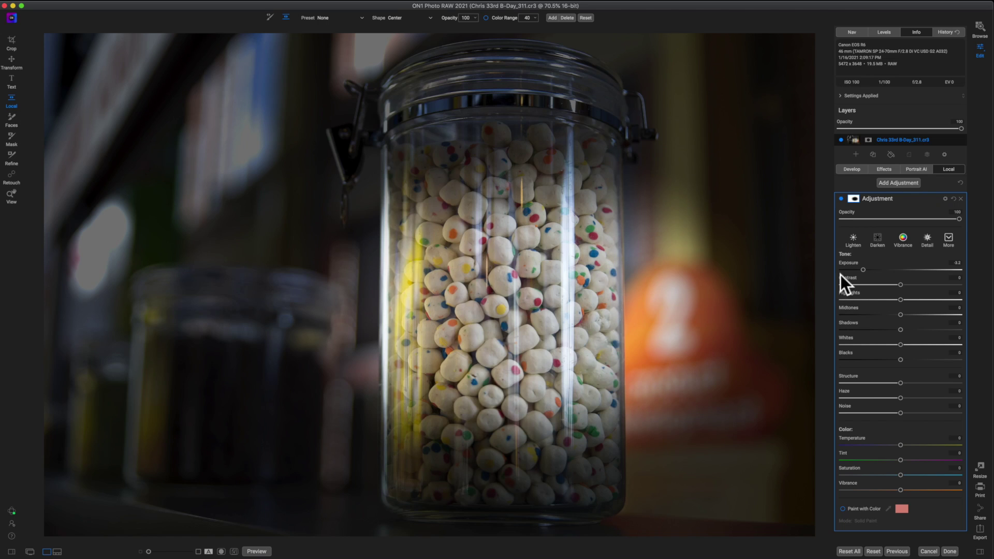
pyautogui.click(853, 200)
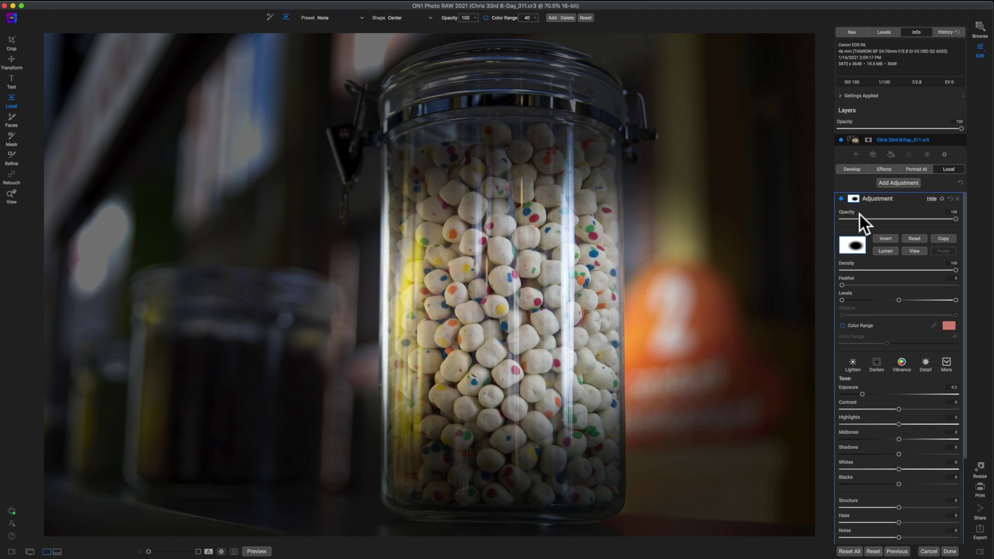
pyautogui.click(885, 238)
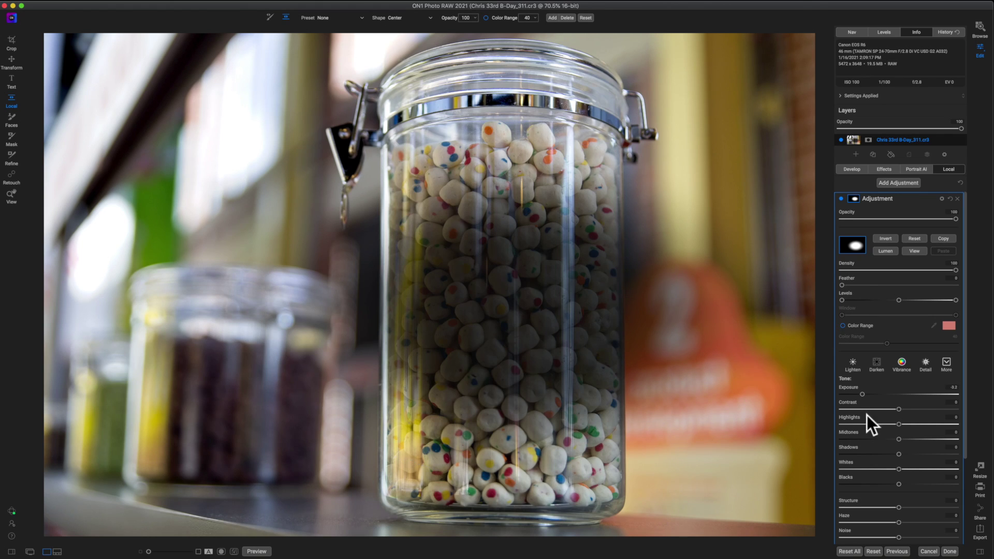
# - Rotate the elliptical mask upright, move it onto the orange sign beside the jar and make it taller
pyautogui.moveTo(502, 233)
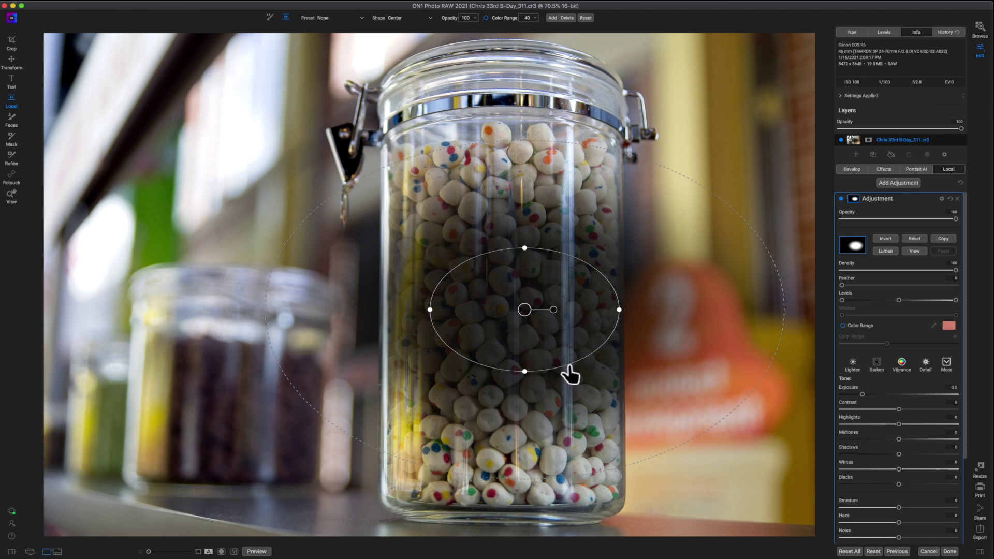
pyautogui.moveTo(541, 284); pyautogui.dragTo(588, 290)
pyautogui.moveTo(588, 253); pyautogui.dragTo(708, 350)
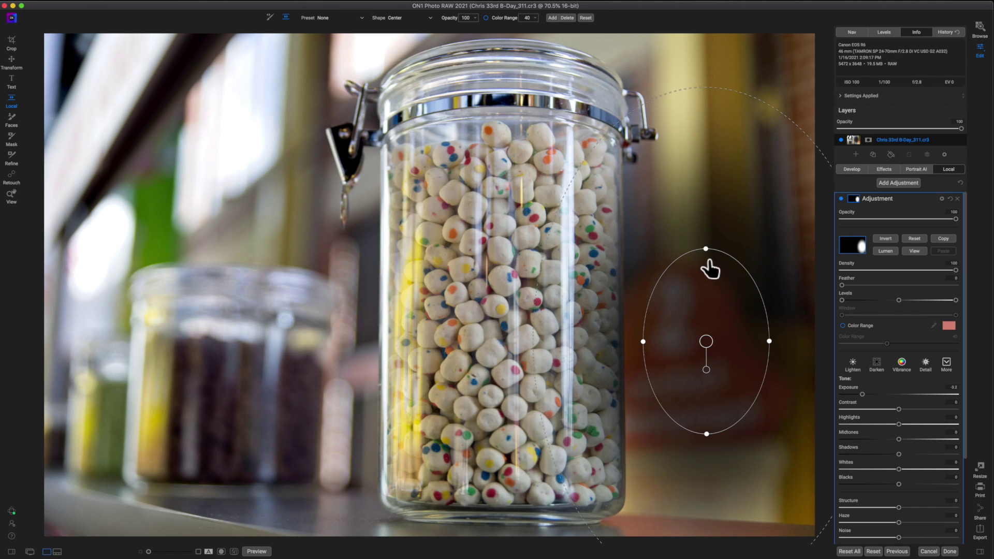
pyautogui.moveTo(707, 250); pyautogui.dragTo(706, 202)
pyautogui.moveTo(706, 342); pyautogui.dragTo(703, 341)
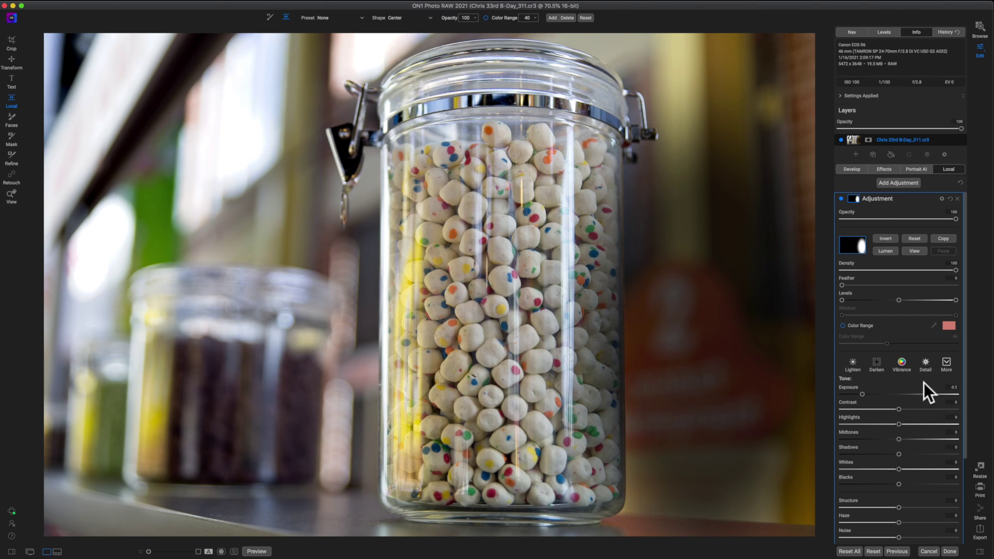
pyautogui.click(853, 199)
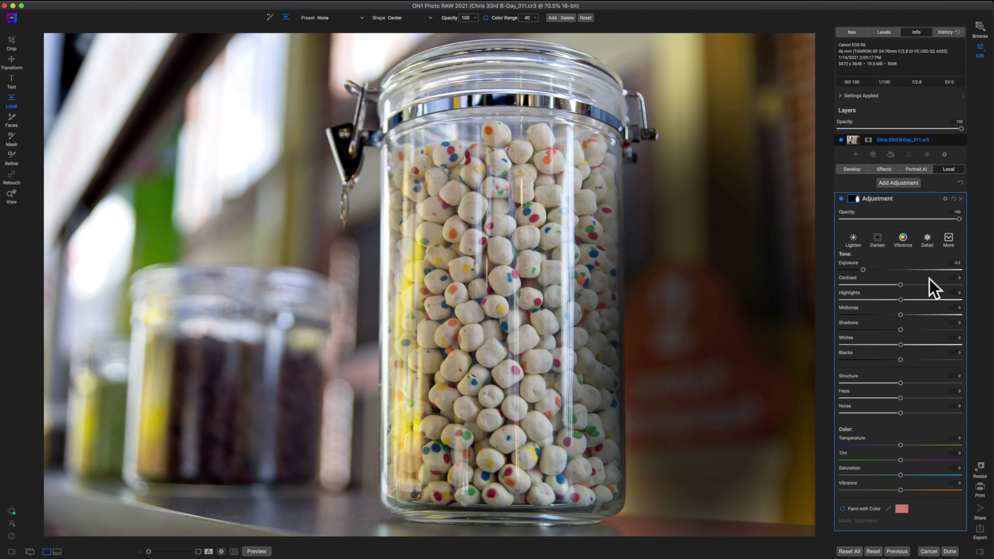
# - Reset the adjustment's exposure, lower its saturation to about -27 and set its exposure to -2.85
pyautogui.doubleClick(849, 263)
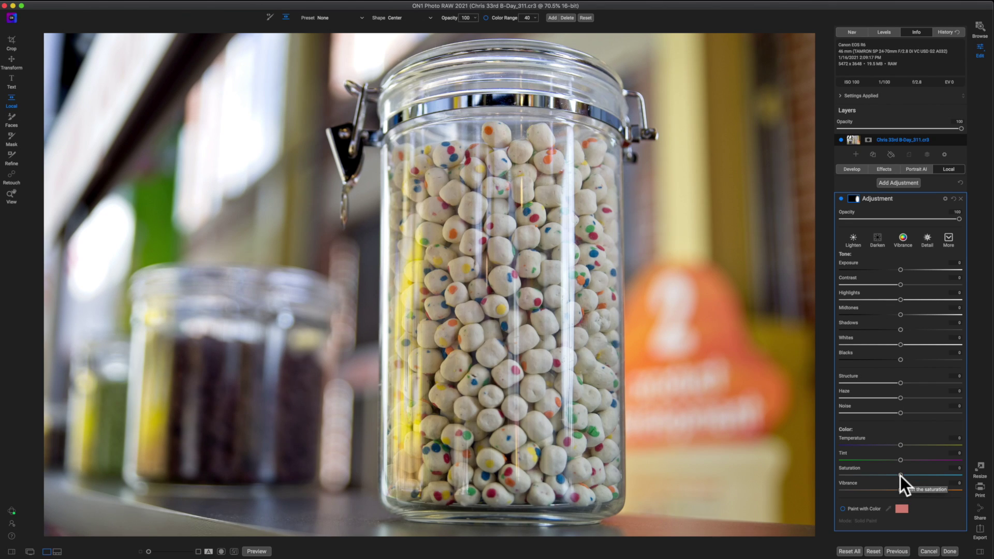
pyautogui.moveTo(900, 476); pyautogui.dragTo(856, 478)
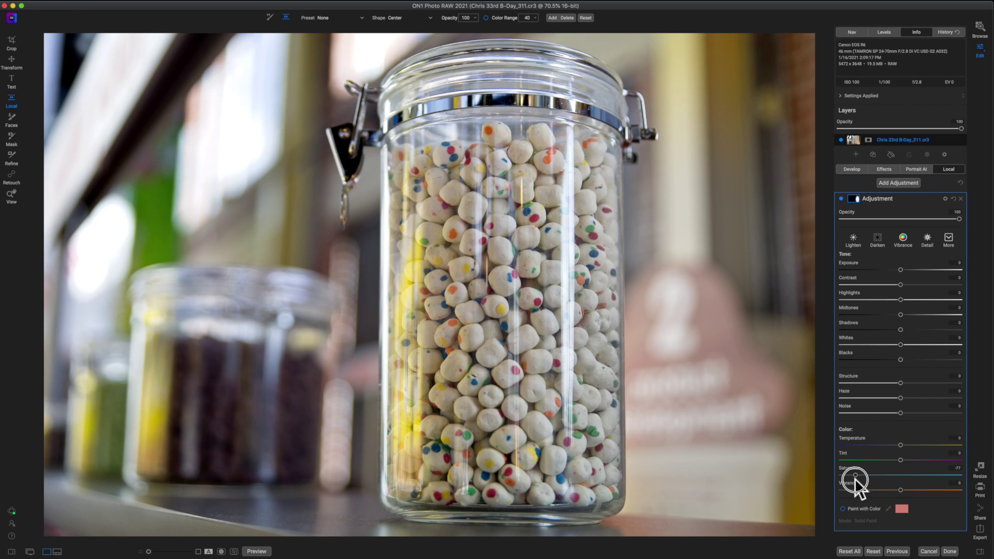
pyautogui.moveTo(856, 478); pyautogui.dragTo(886, 479)
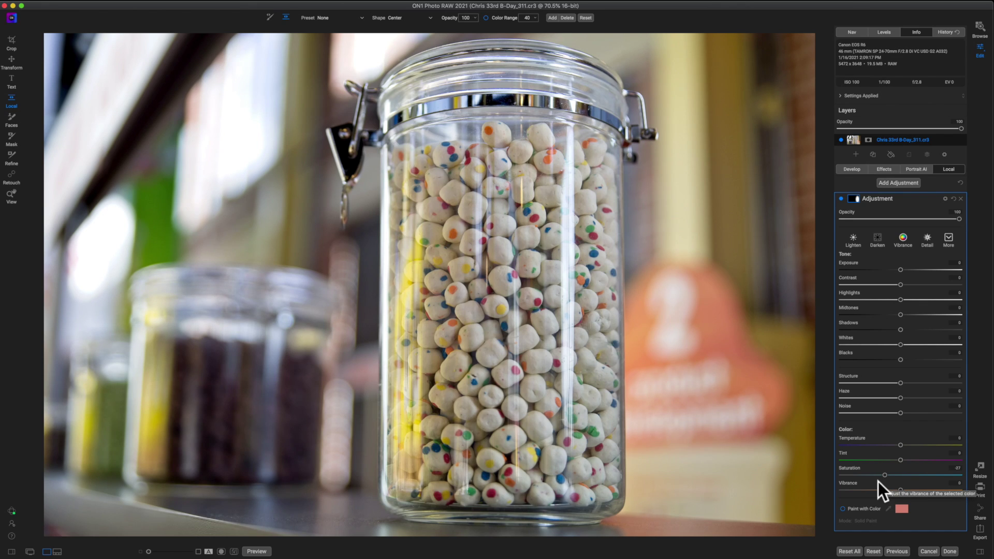
pyautogui.moveTo(735, 434)
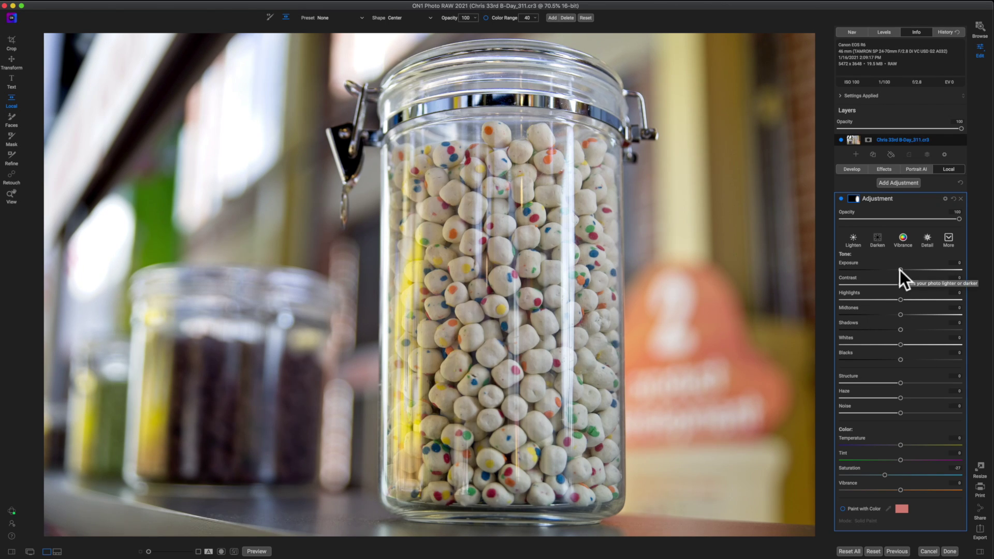
pyautogui.moveTo(900, 269); pyautogui.dragTo(867, 274)
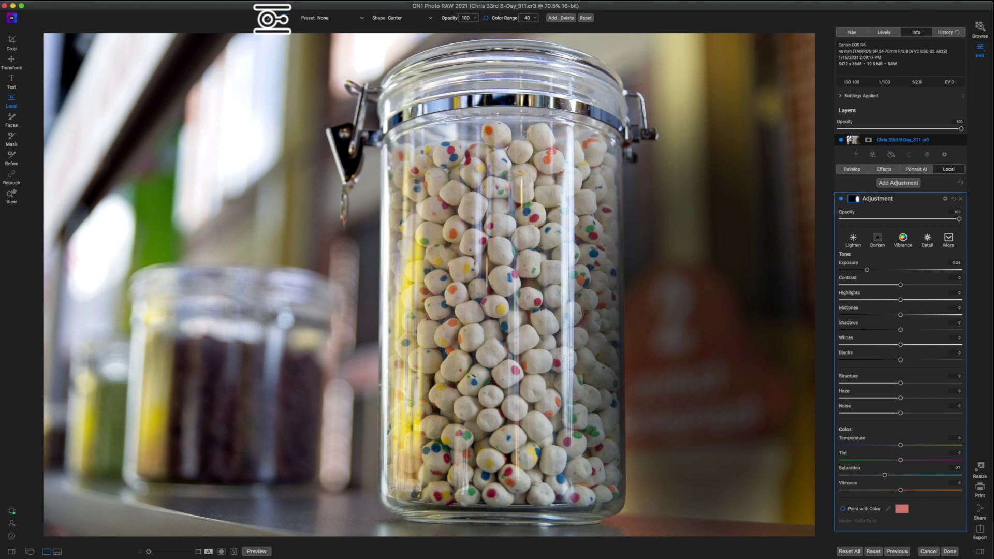
# - Switch to the adjustment brush and set its opacity to 100
pyautogui.click(259, 18)
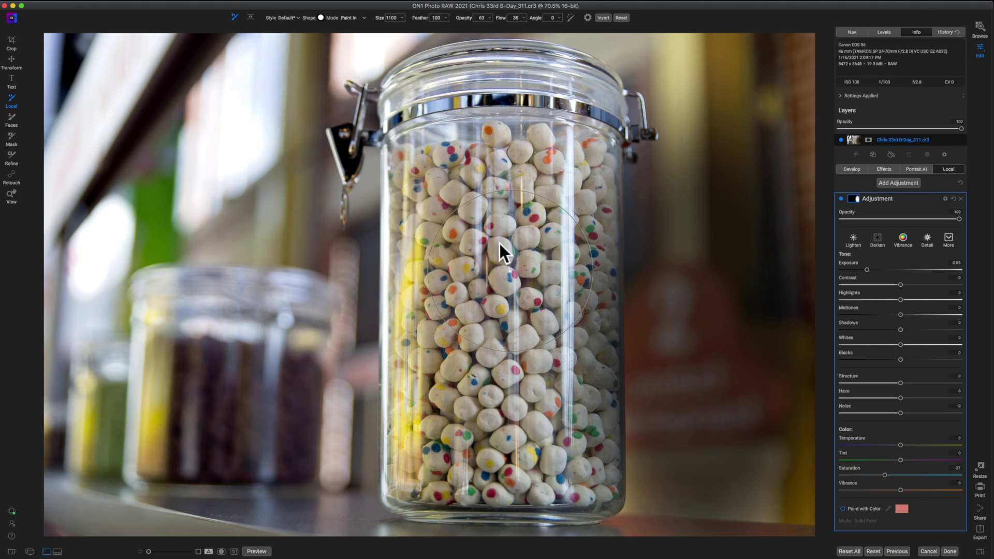
pyautogui.click(490, 17)
pyautogui.moveTo(471, 26); pyautogui.dragTo(514, 27)
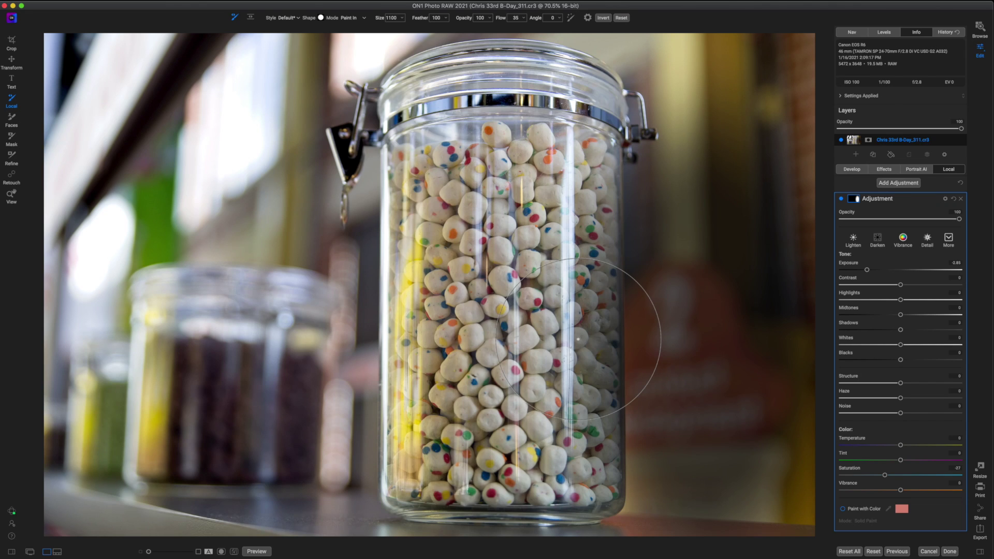
# - Reduce the brush size to 350 and paint the adjustment out of the candy jar's side nearest the sign
pyautogui.press('[')
pyautogui.press('[')
pyautogui.press('[')
pyautogui.press('[')
pyautogui.press('[')
pyautogui.press('[')
pyautogui.press('[')
pyautogui.press('[')
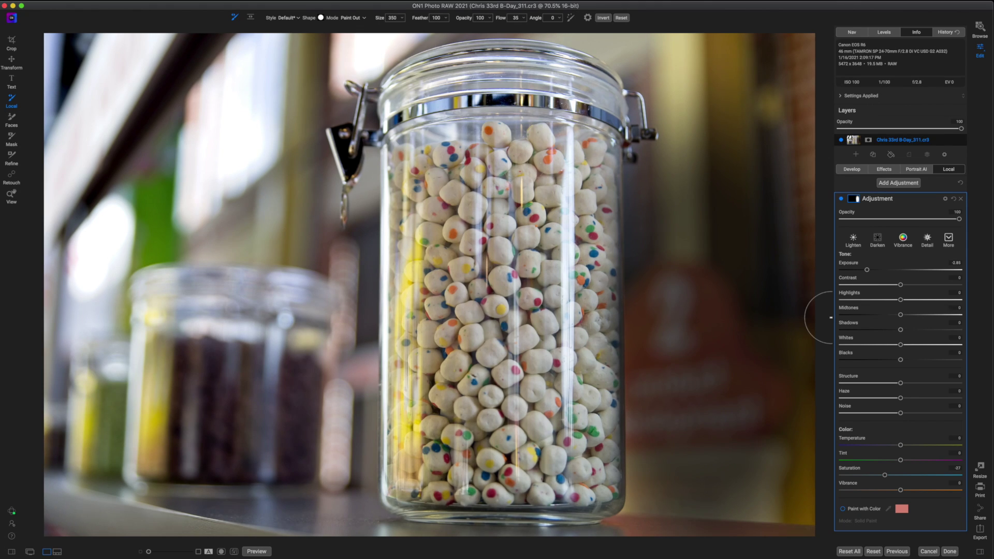
# - Lower the adjustment's exposure to its minimum and paint the effect into the missed background below and above the orange sign
pyautogui.moveTo(867, 270); pyautogui.dragTo(842, 270)
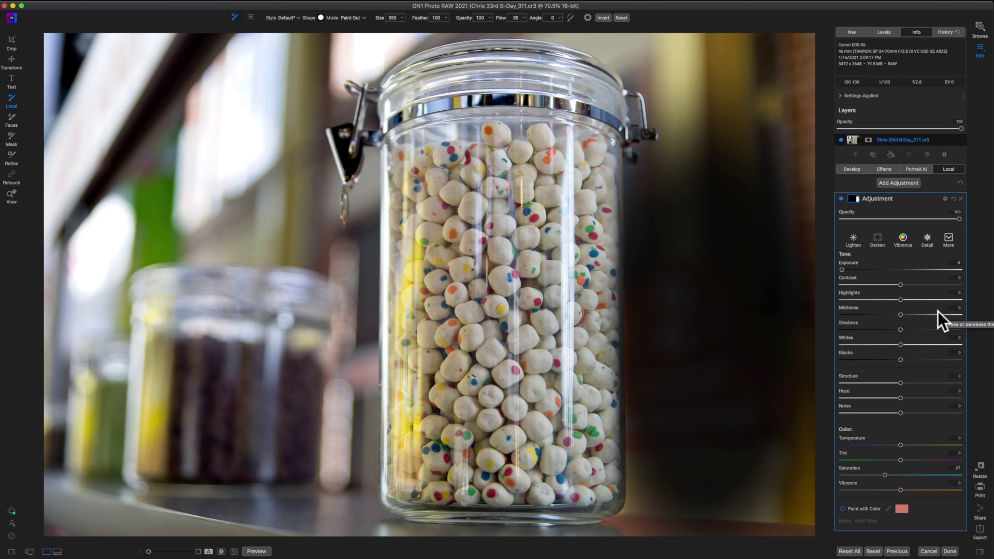
pyautogui.press('x')
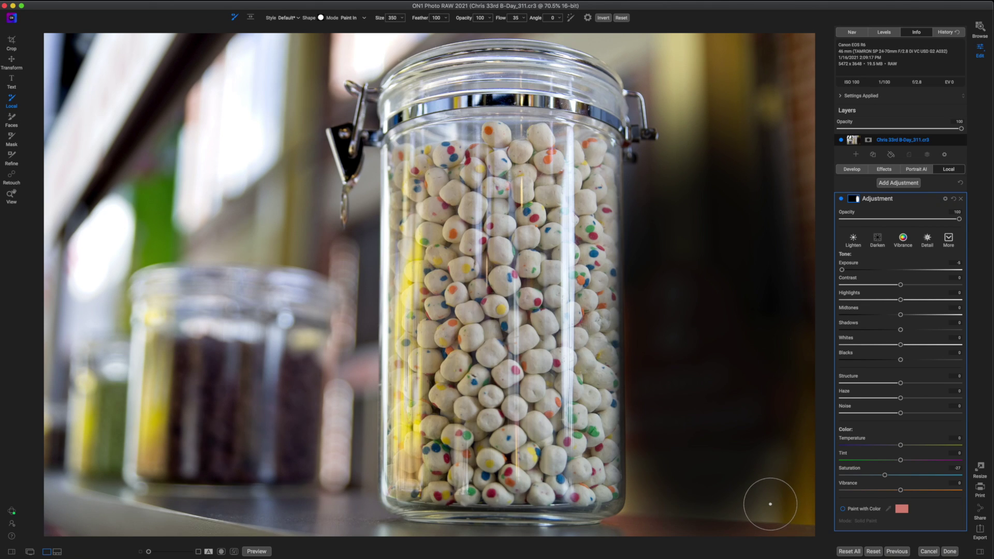
pyautogui.moveTo(771, 505)
pyautogui.mouseDown()
pyautogui.moveTo(793, 506)
pyautogui.moveTo(799, 493)
pyautogui.moveTo(794, 455)
pyautogui.moveTo(804, 512)
pyautogui.moveTo(658, 512)
pyautogui.mouseUp()
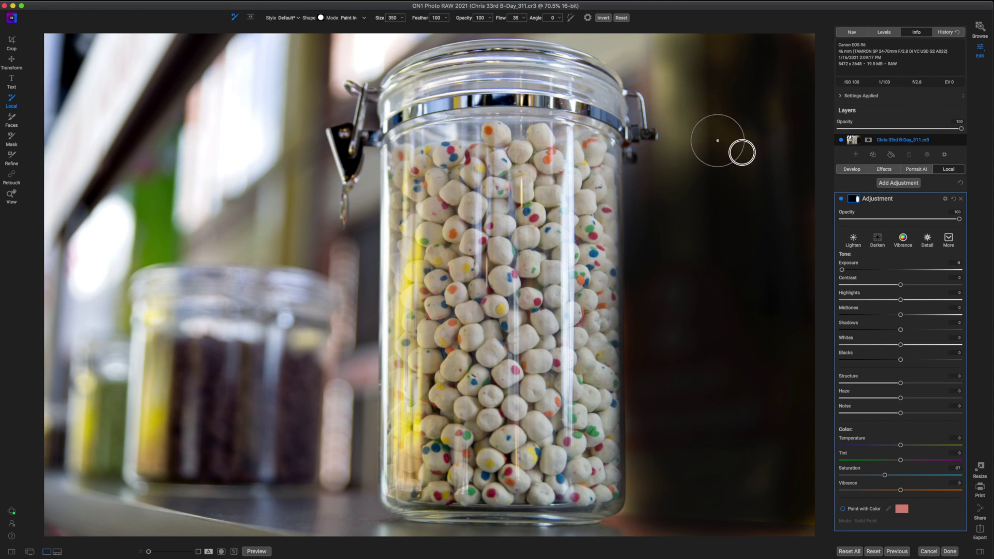
pyautogui.moveTo(719, 66)
pyautogui.mouseDown()
pyautogui.moveTo(668, 71)
pyautogui.moveTo(670, 105)
pyautogui.moveTo(689, 135)
pyautogui.moveTo(681, 154)
pyautogui.mouseUp()
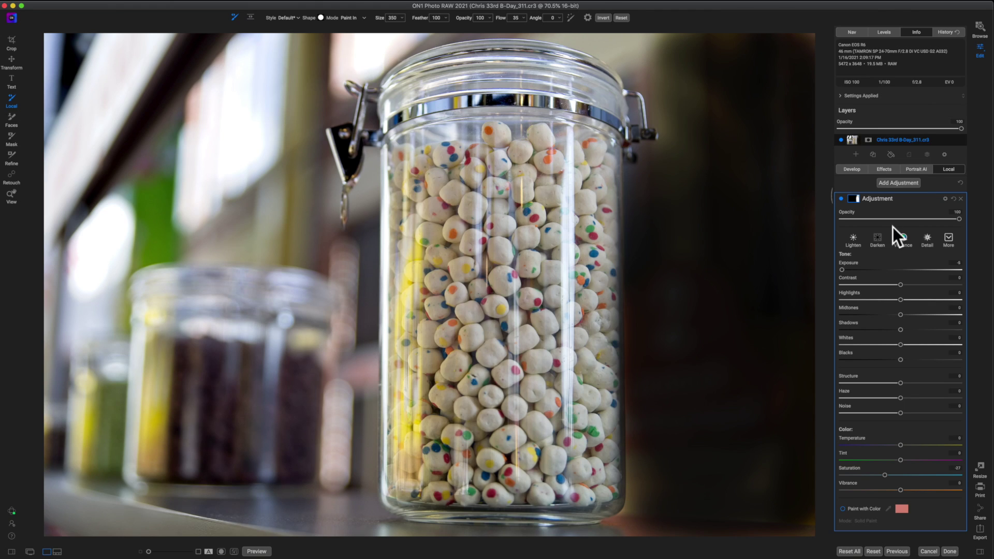
# - Reset the adjustment's exposure to 0, then collapse the adjustment and turn it off
pyautogui.doubleClick(853, 265)
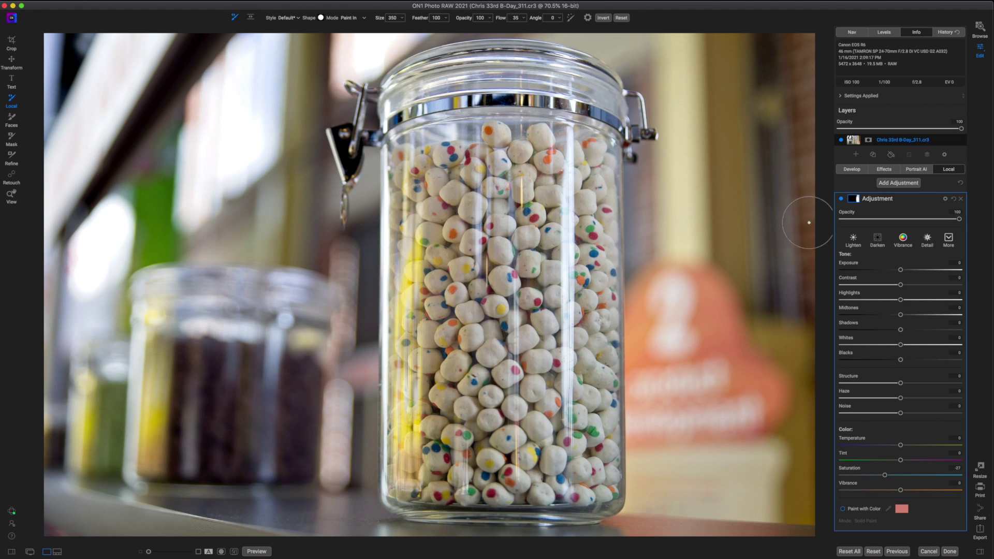
pyautogui.click(841, 199)
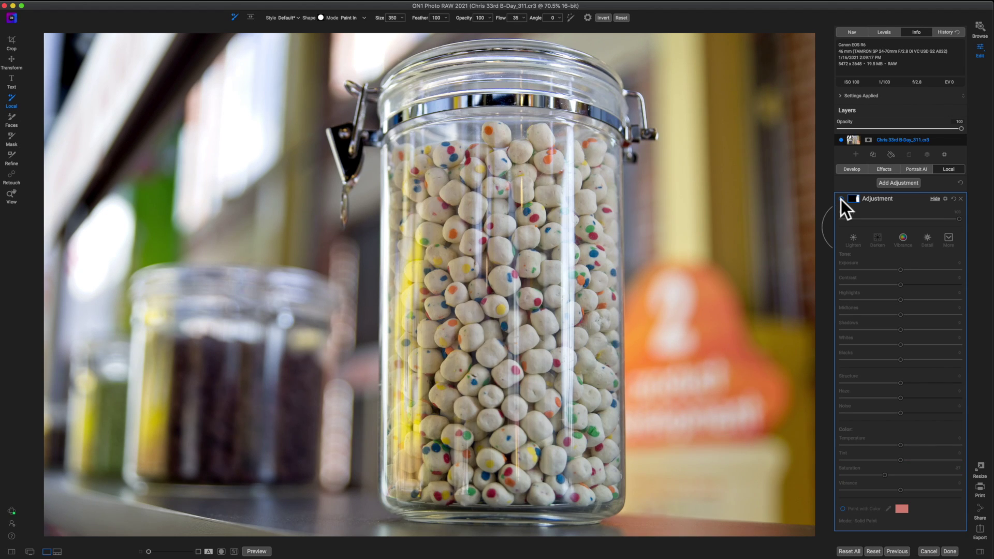
pyautogui.click(841, 200)
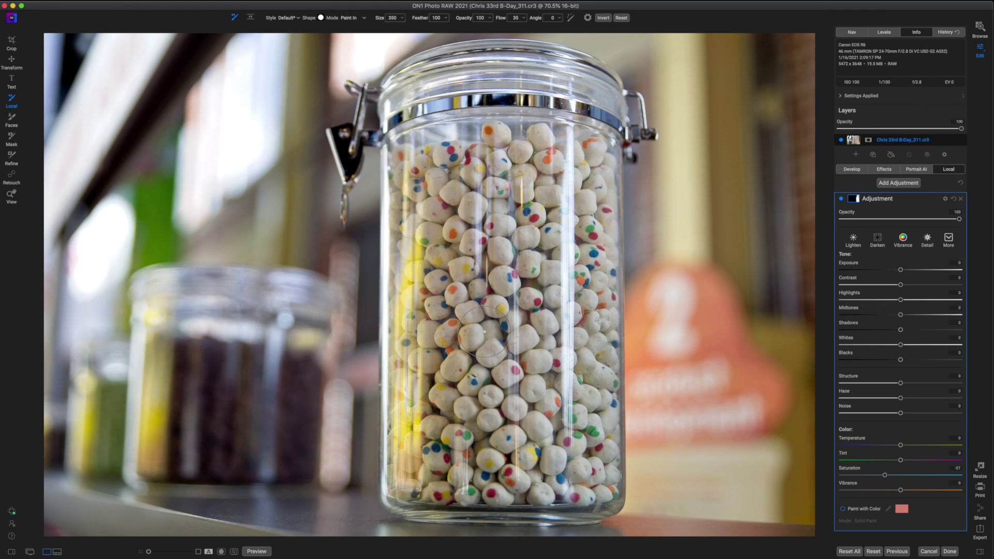
pyautogui.click(909, 200)
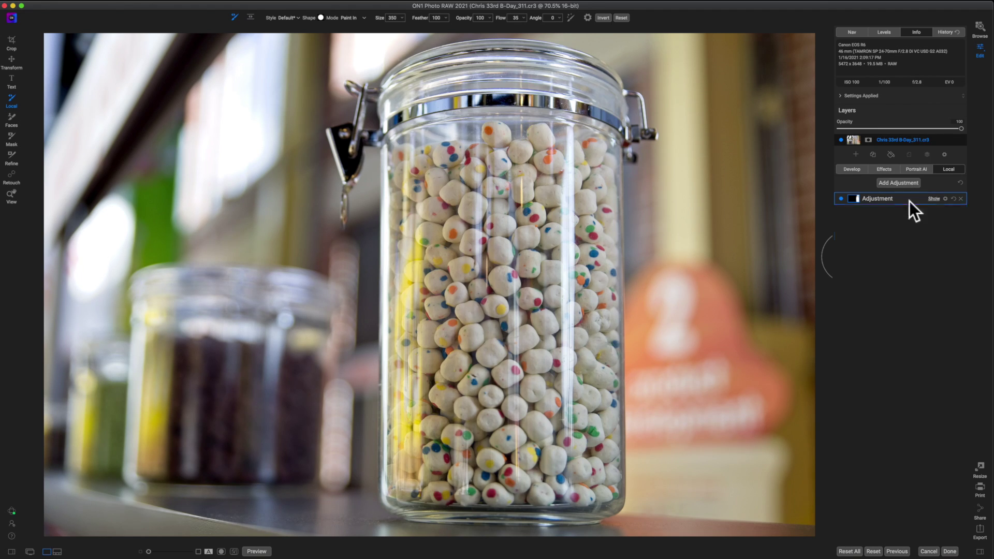
pyautogui.click(841, 199)
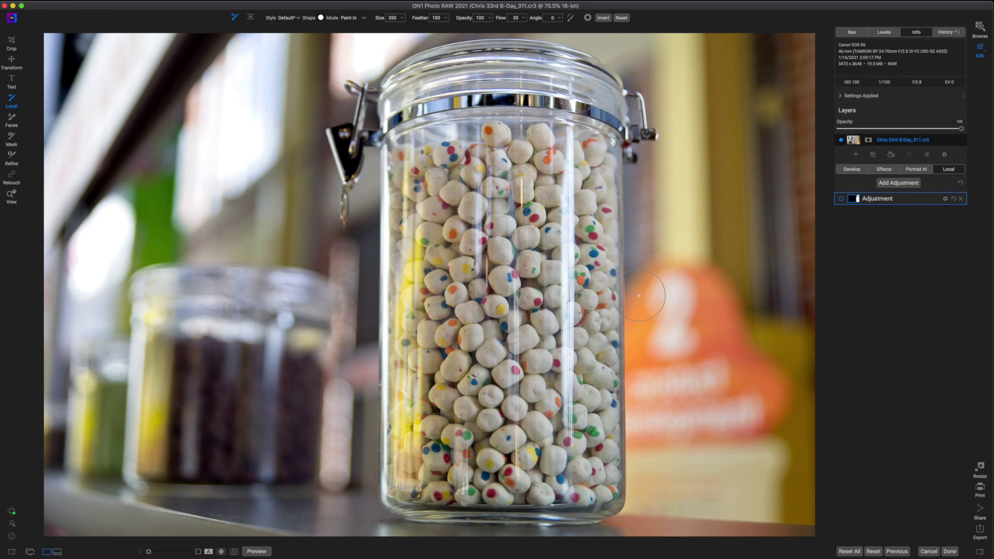
# - Add a new local adjustment and switch it to a gradient mask with the Linear Left preset
pyautogui.click(899, 184)
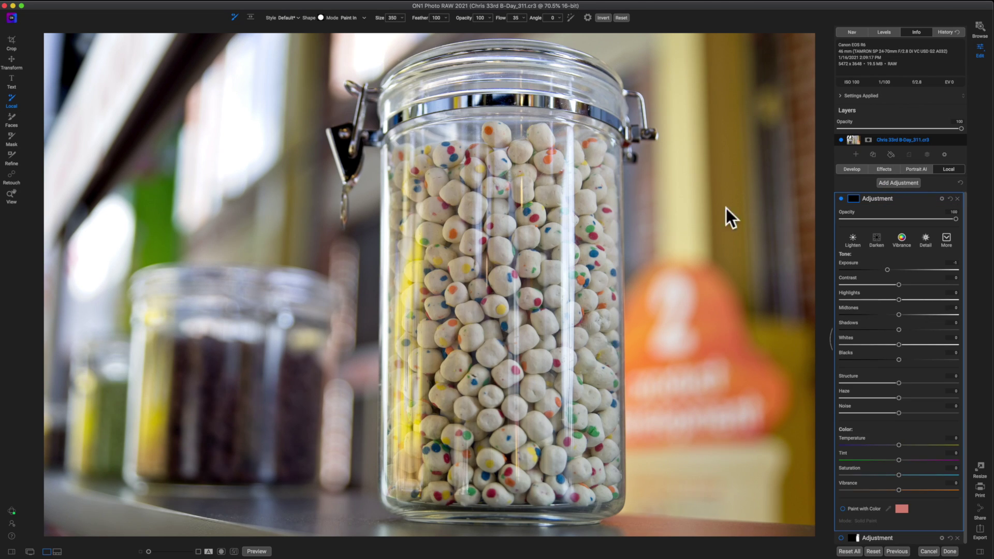
pyautogui.click(250, 17)
pyautogui.click(336, 19)
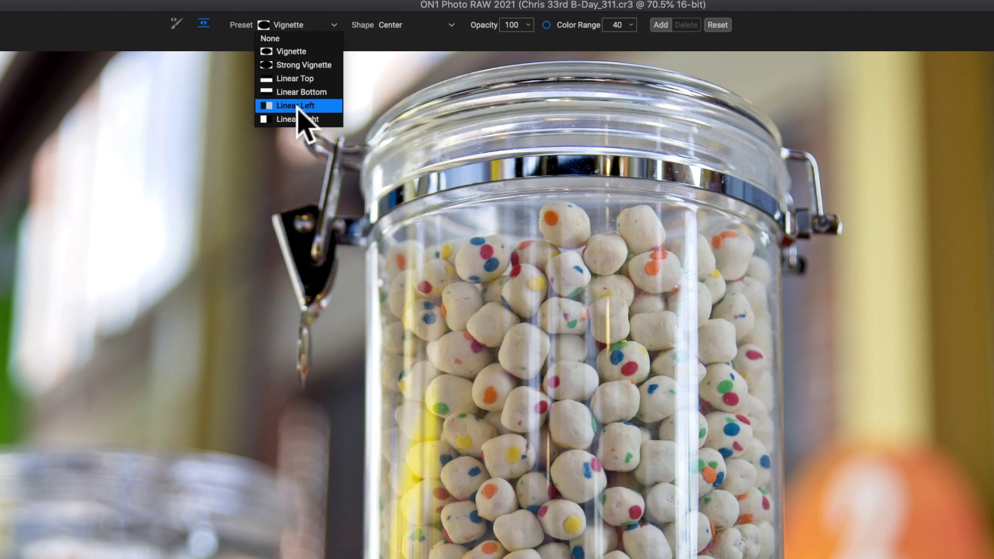
pyautogui.press('Escape')
pyautogui.click(203, 25)
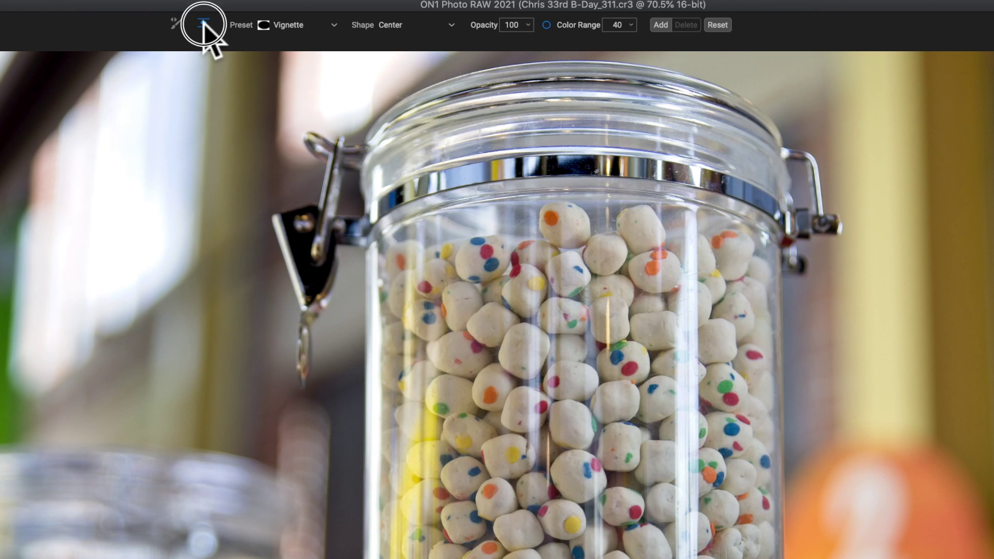
pyautogui.click(285, 29)
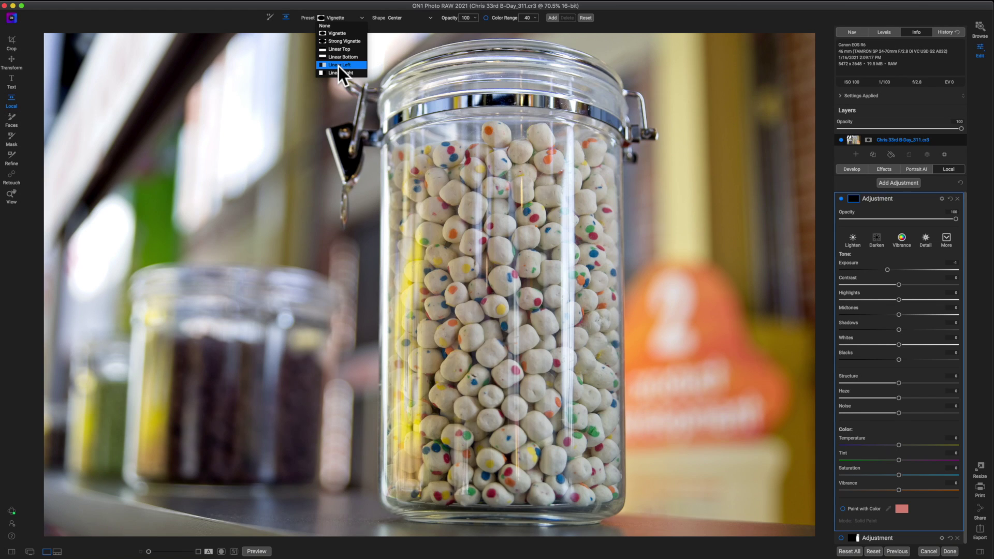
pyautogui.click(338, 65)
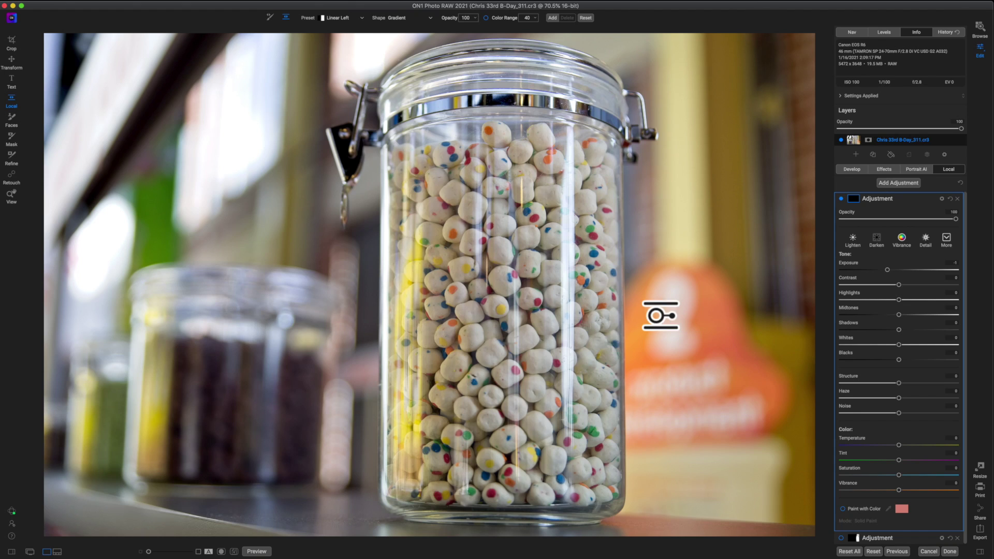
# - Place the gradient along the candy jar's edge facing the orange sign, widen its transition and lower the exposure nearly to its minimum
pyautogui.click(647, 315)
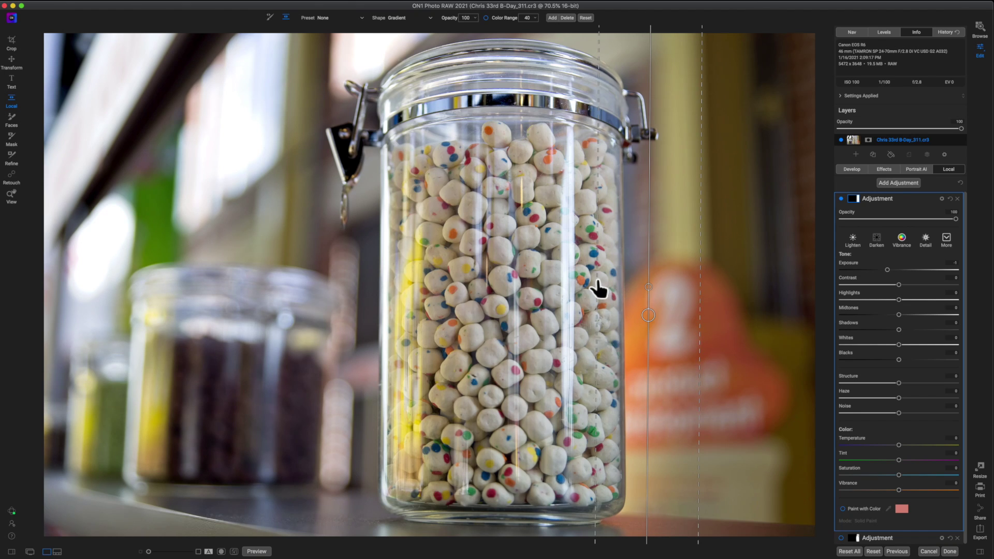
pyautogui.moveTo(598, 287); pyautogui.dragTo(545, 282)
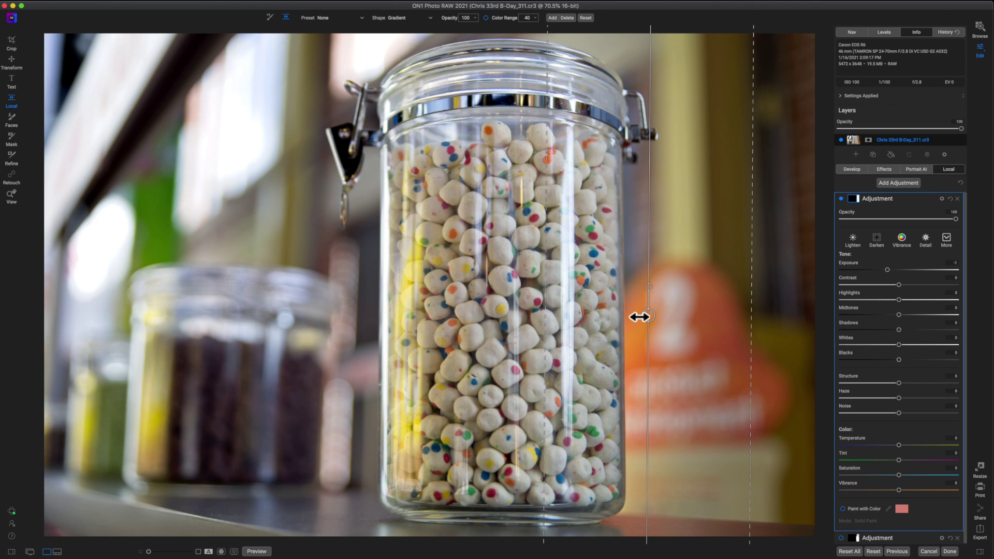
pyautogui.moveTo(640, 317); pyautogui.dragTo(656, 319)
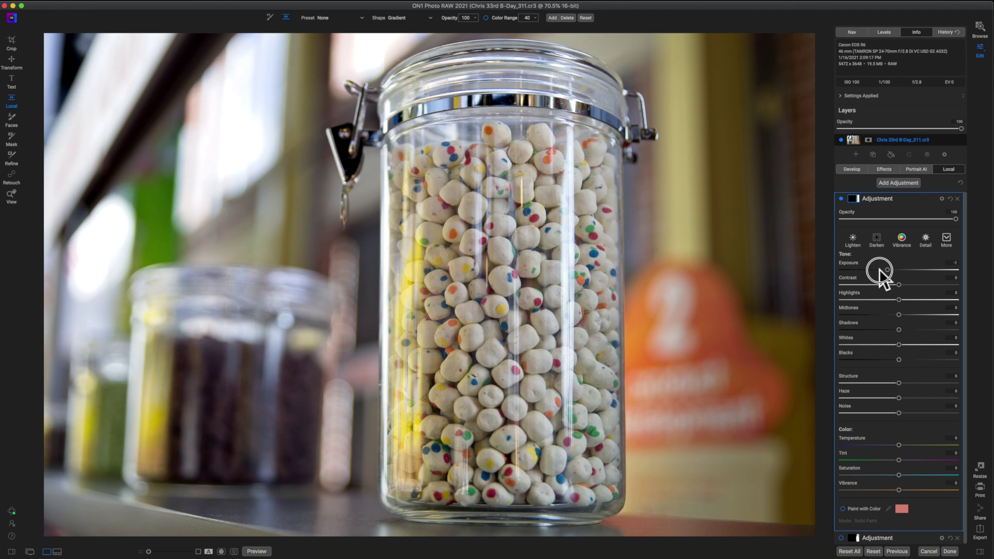
pyautogui.moveTo(880, 270); pyautogui.dragTo(852, 270)
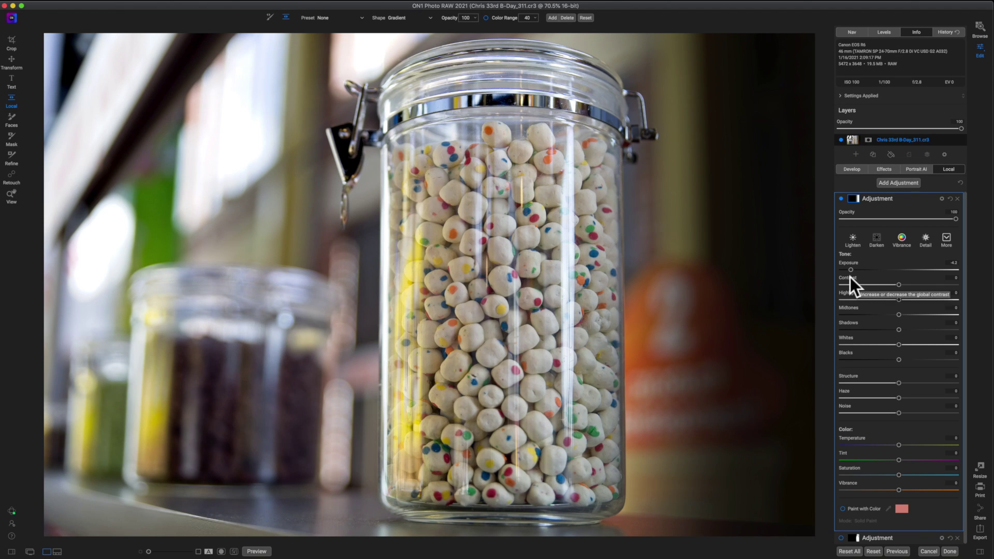
pyautogui.moveTo(851, 271); pyautogui.dragTo(843, 270)
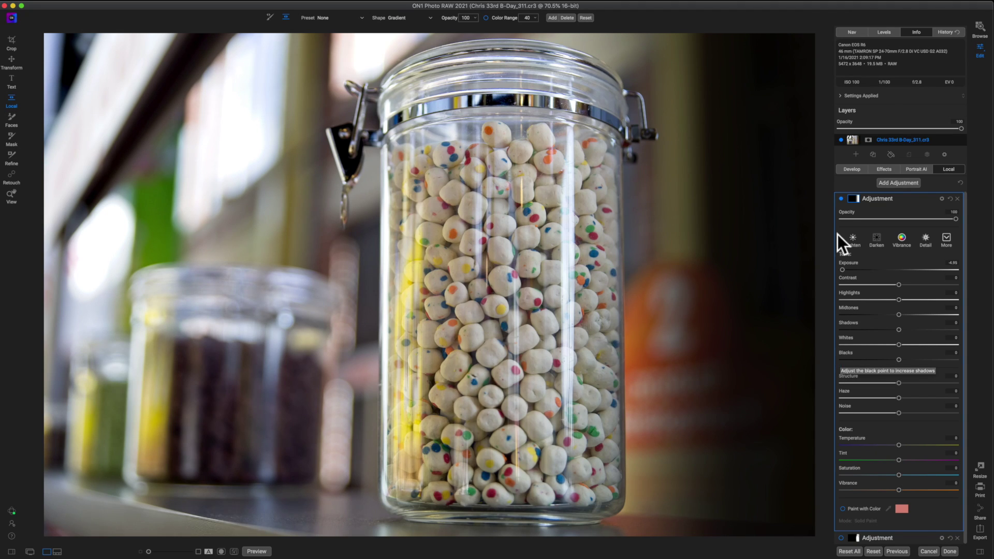
# - Turn off and collapse the gradient adjustment, and turn the painted adjustment below it back on
pyautogui.click(841, 198)
pyautogui.click(890, 196)
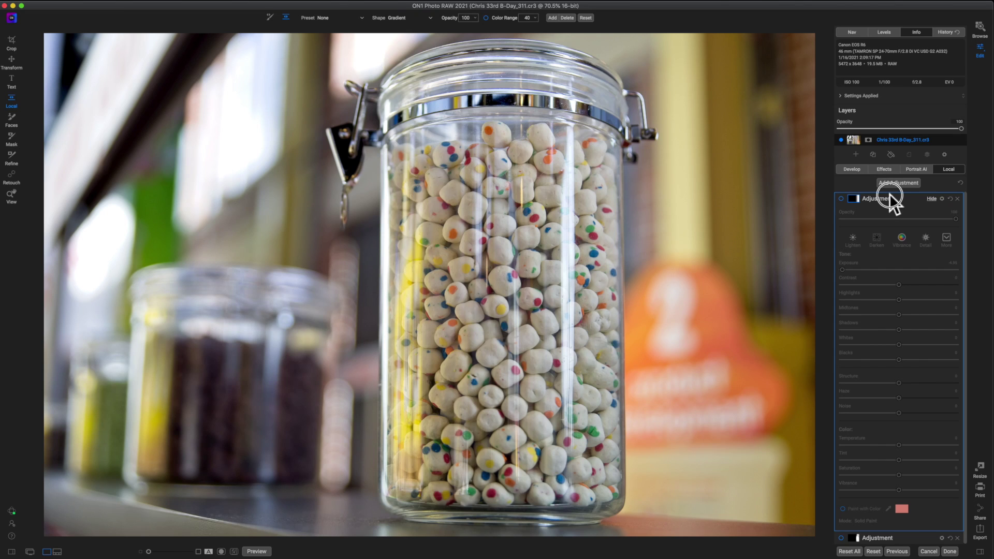
pyautogui.click(888, 197)
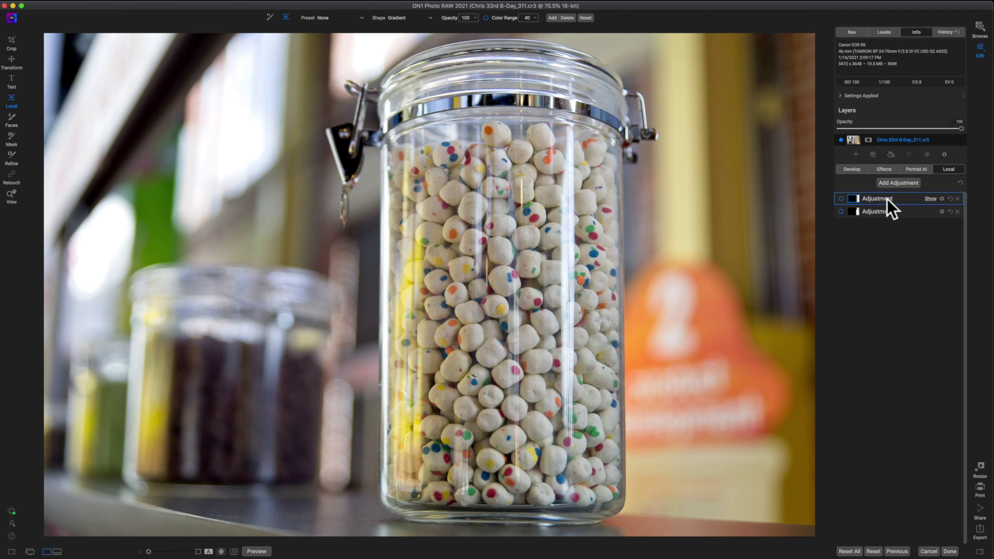
pyautogui.click(841, 212)
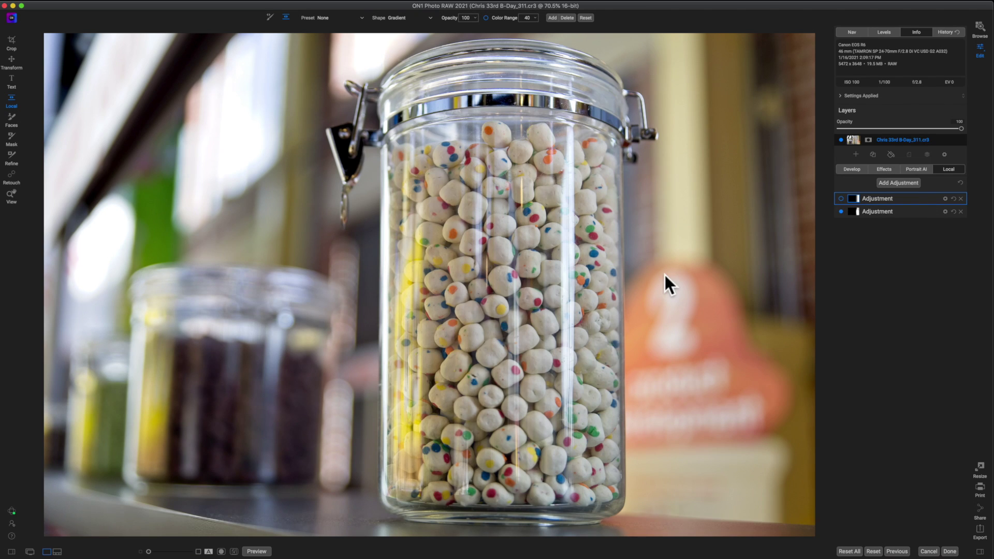
# - Toggle the gradient adjustment on and off to compare its effect with the painted adjustment
pyautogui.press('z')
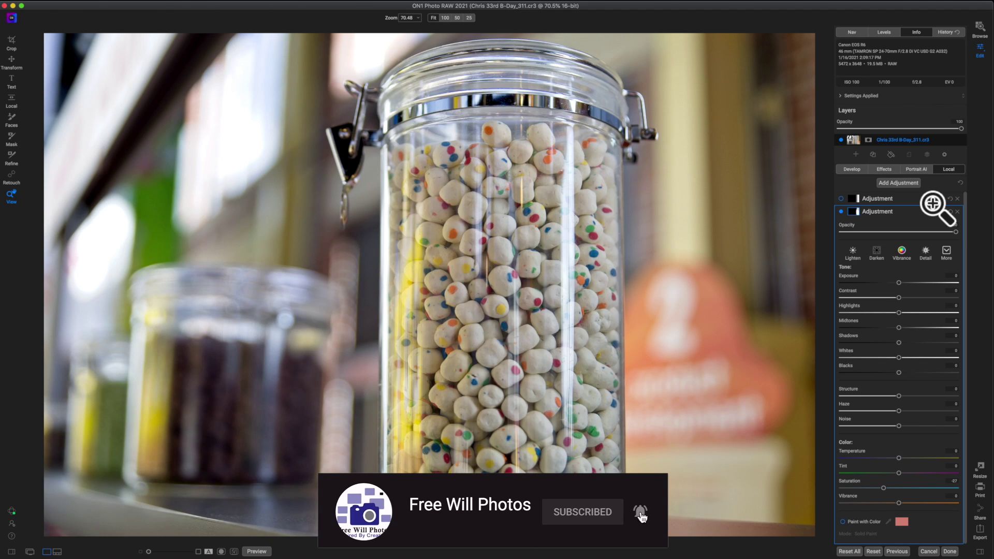
pyautogui.click(841, 198)
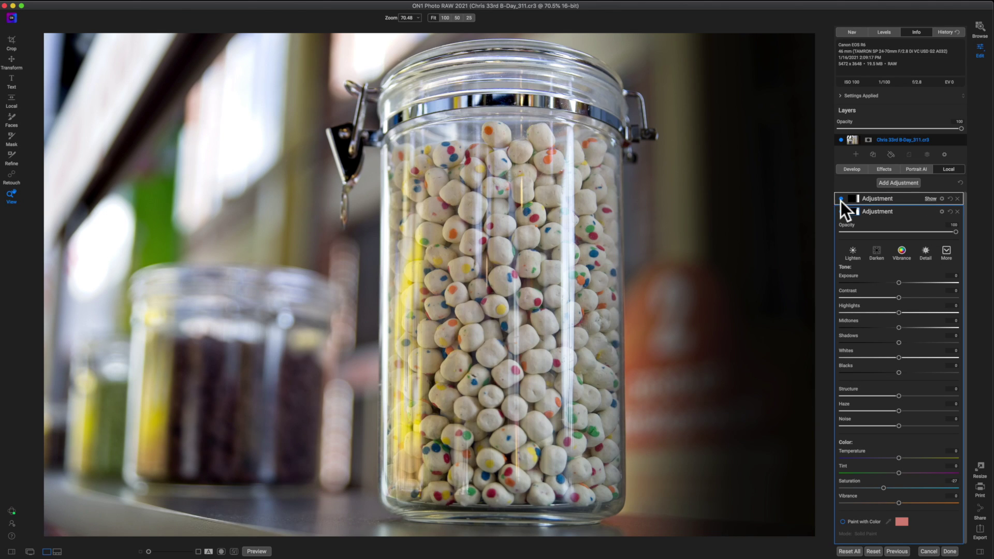
pyautogui.click(841, 199)
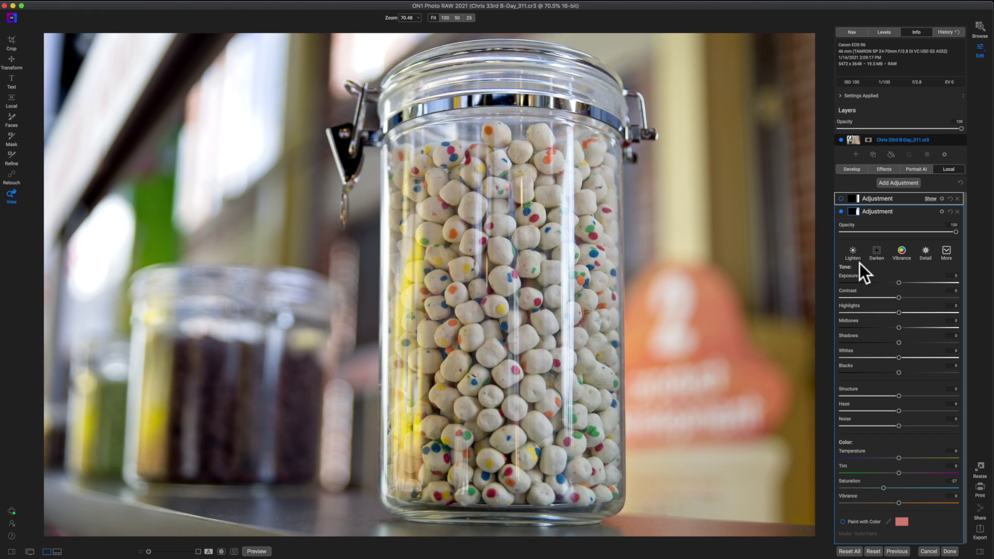
# - Delete the gradient adjustment and rename the remaining painted adjustment "Round Adjustment Right"
pyautogui.press('Delete')
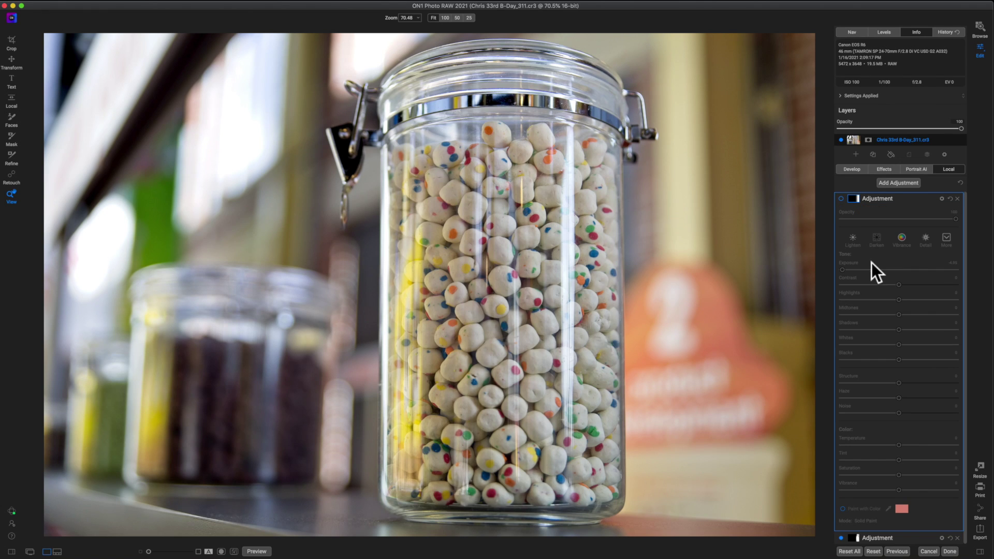
pyautogui.click(893, 200)
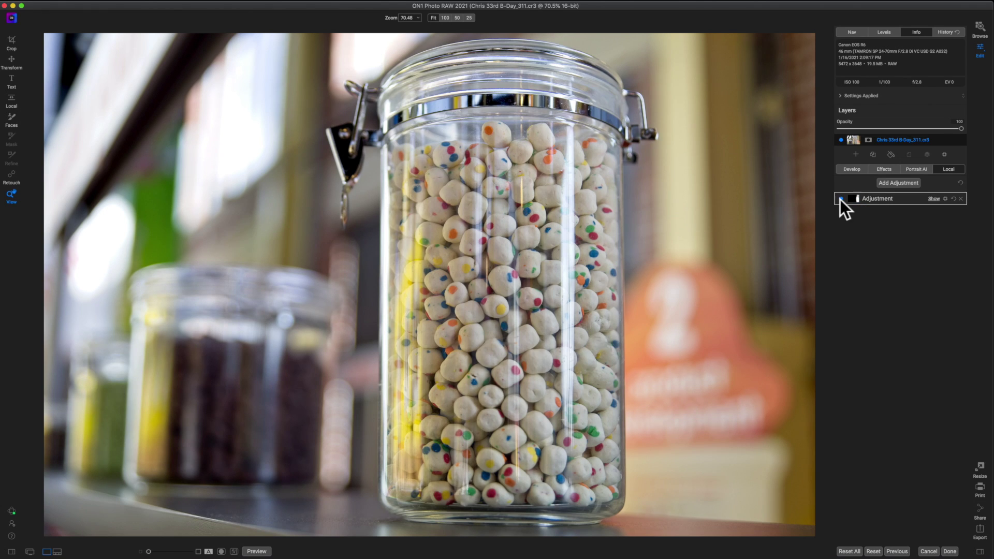
pyautogui.doubleClick(884, 200)
pyautogui.write('Round Adjustment Right')
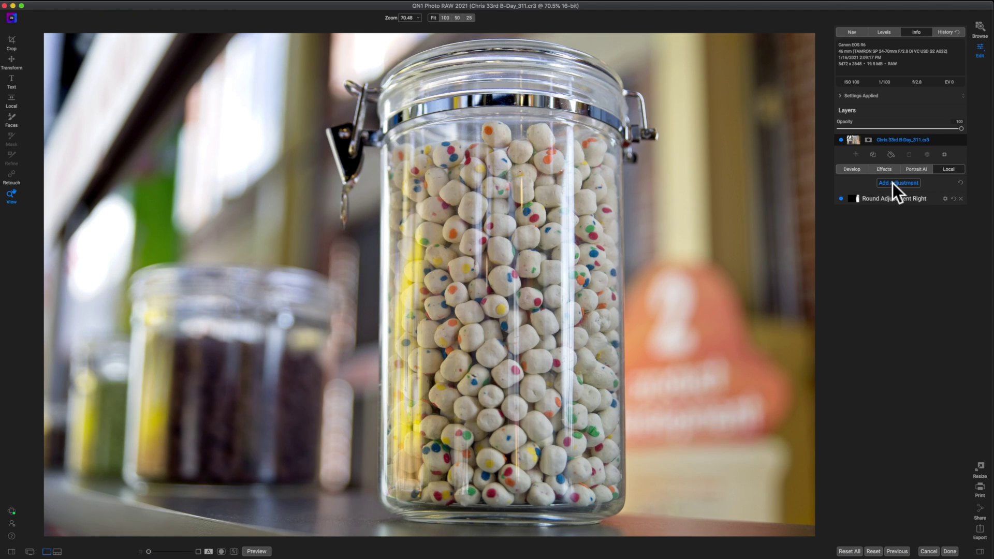
# - Add another adjustment with a Linear Left gradient mask, placed along the candy jar's edge facing the dark background jars
pyautogui.click(892, 183)
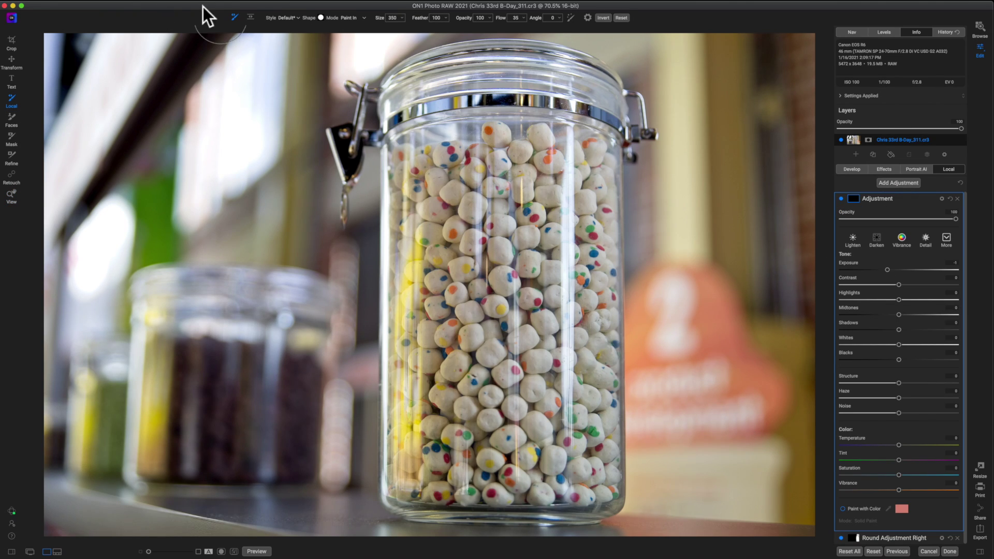
pyautogui.click(249, 17)
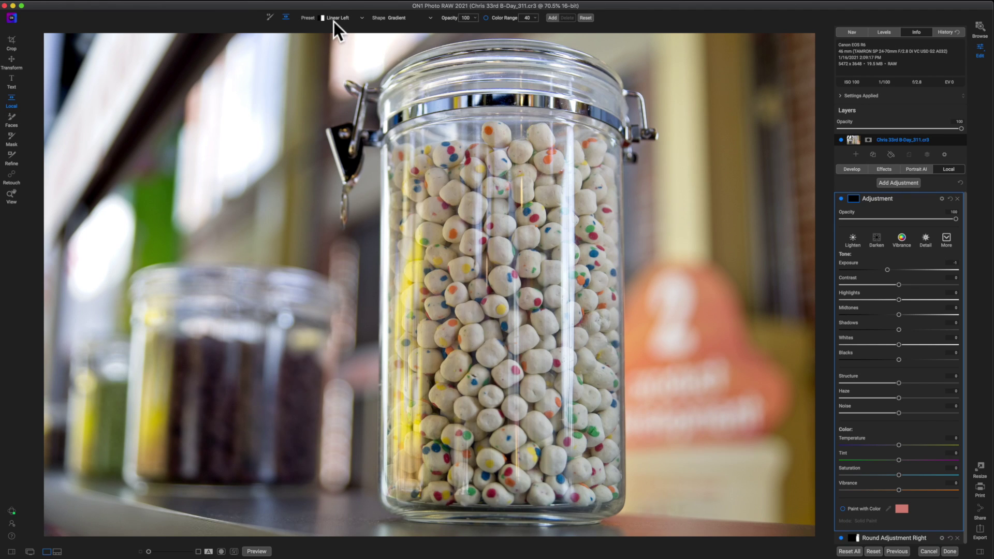
pyautogui.click(350, 18)
pyautogui.click(350, 18)
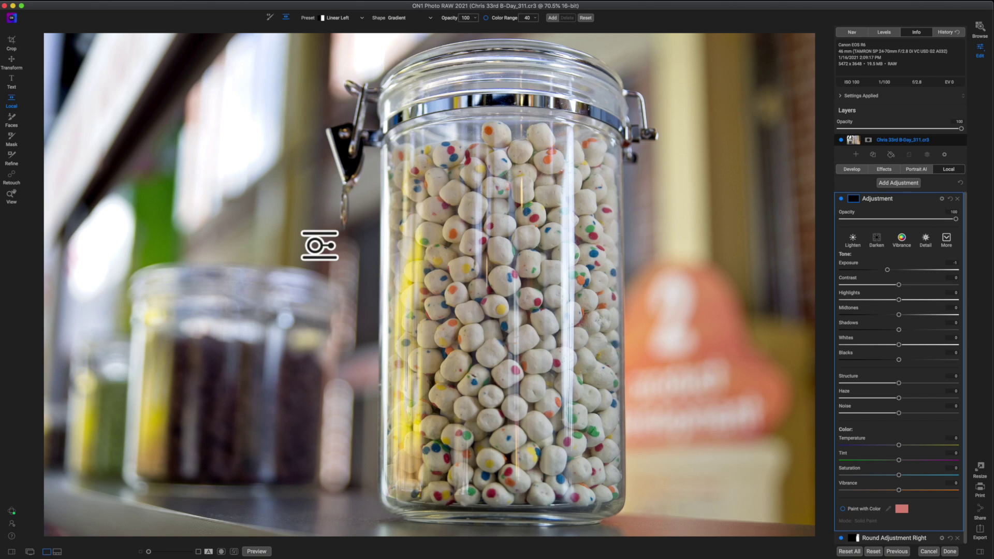
pyautogui.click(372, 296)
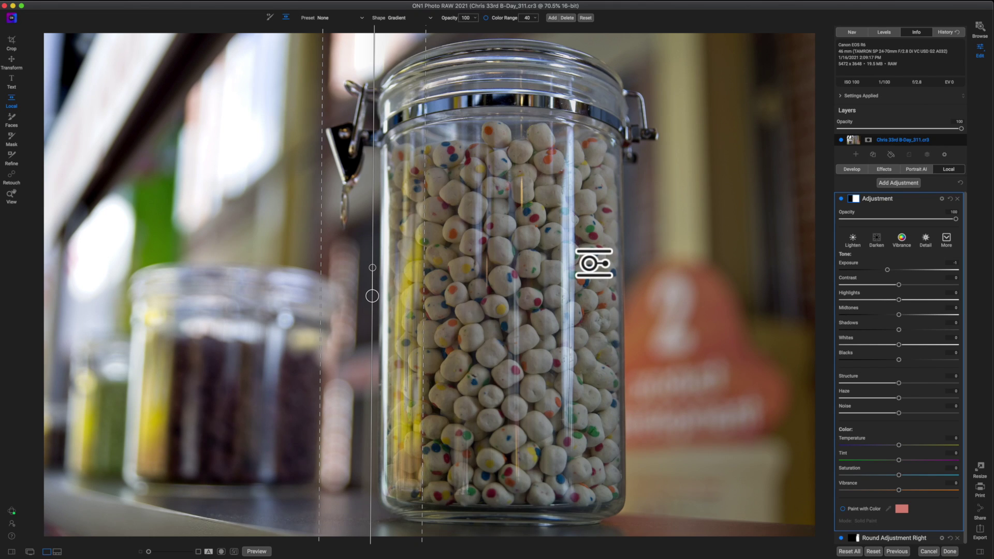
# - Invert the gradient mask, then move it over the dark background jar and widen its transition up to the candy jar's edge
pyautogui.click(856, 200)
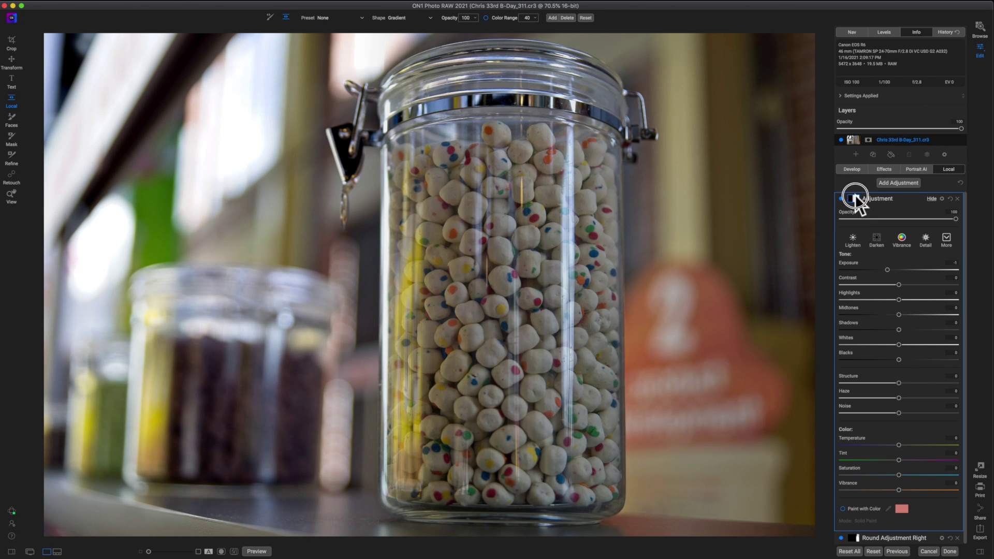
pyautogui.click(881, 239)
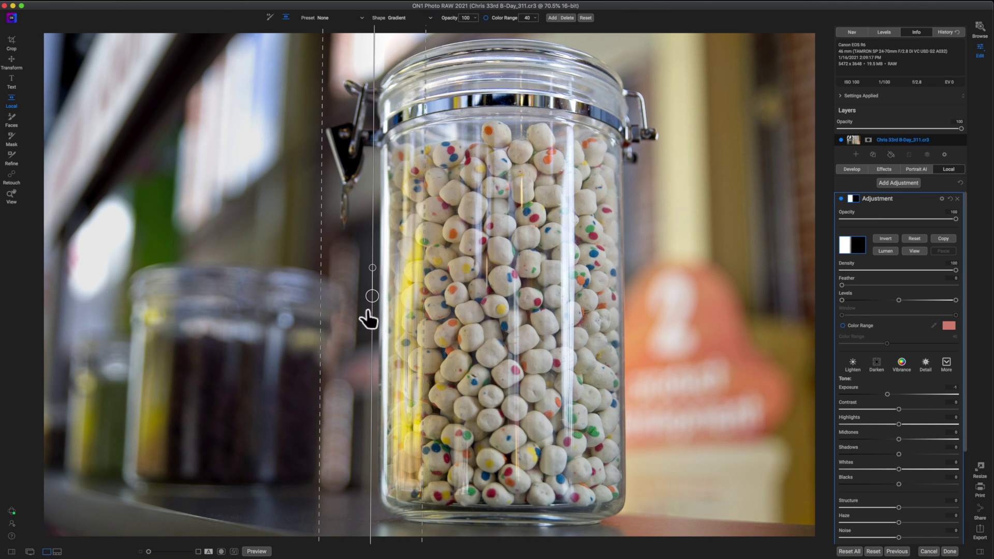
pyautogui.moveTo(364, 297); pyautogui.dragTo(328, 298)
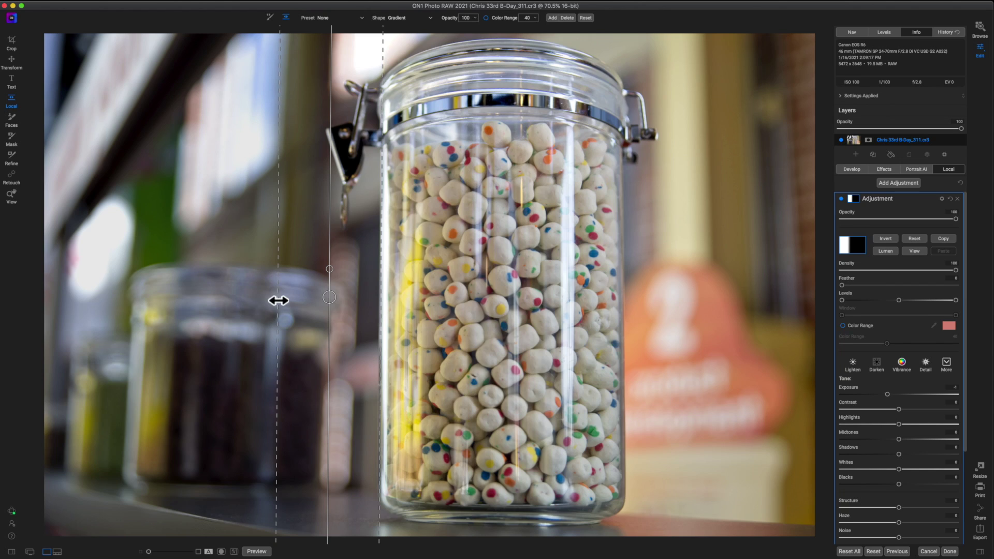
pyautogui.moveTo(262, 301); pyautogui.dragTo(204, 301)
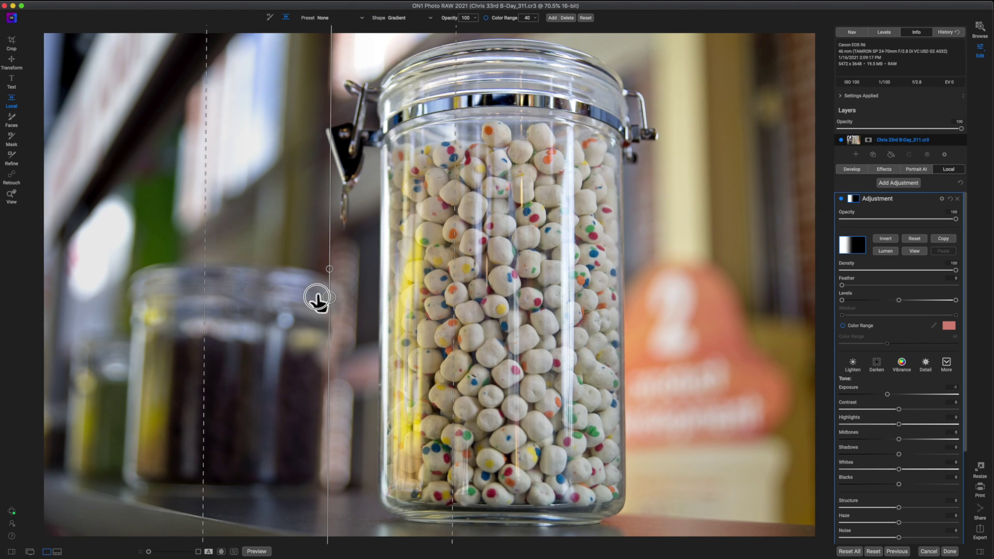
pyautogui.moveTo(317, 300); pyautogui.dragTo(268, 300)
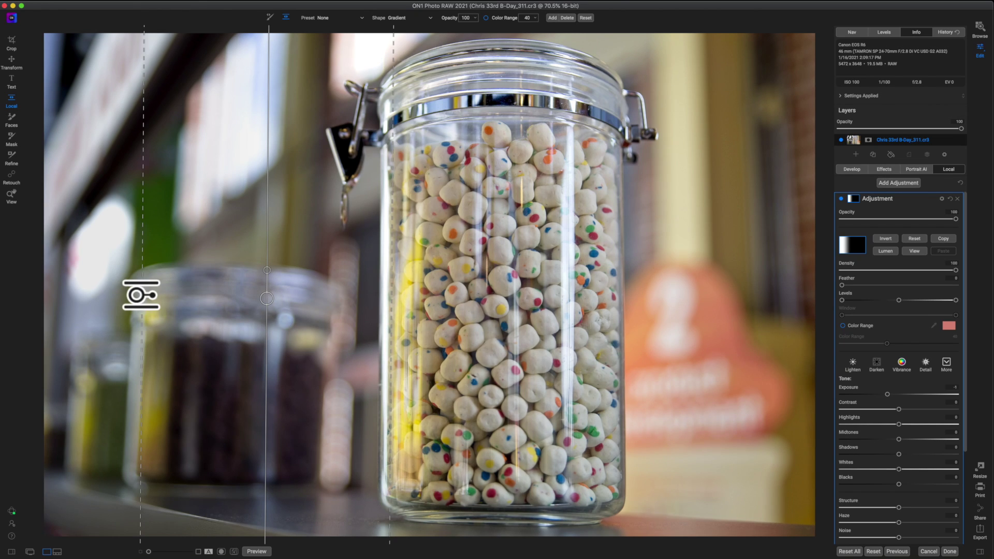
pyautogui.moveTo(141, 295); pyautogui.dragTo(174, 295)
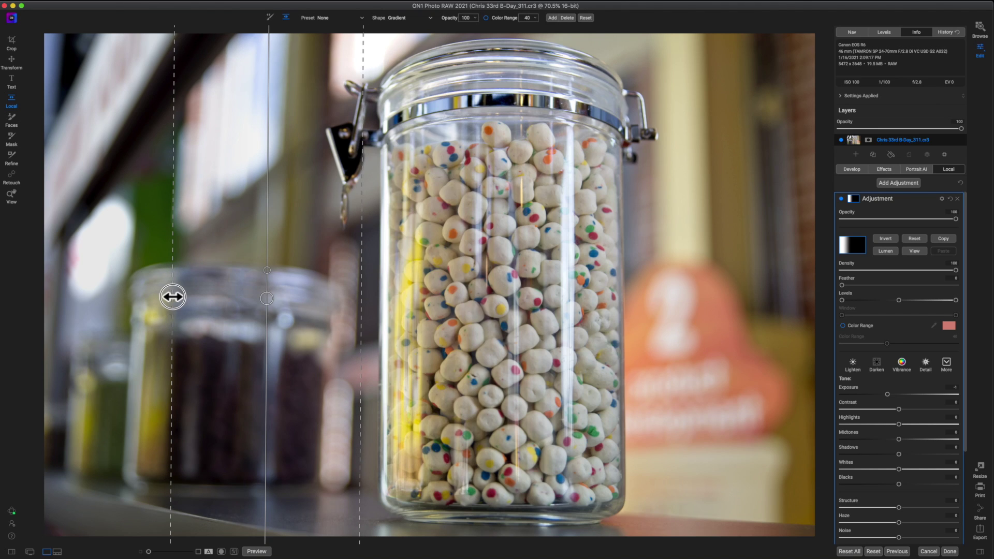
pyautogui.moveTo(265, 303); pyautogui.dragTo(286, 303)
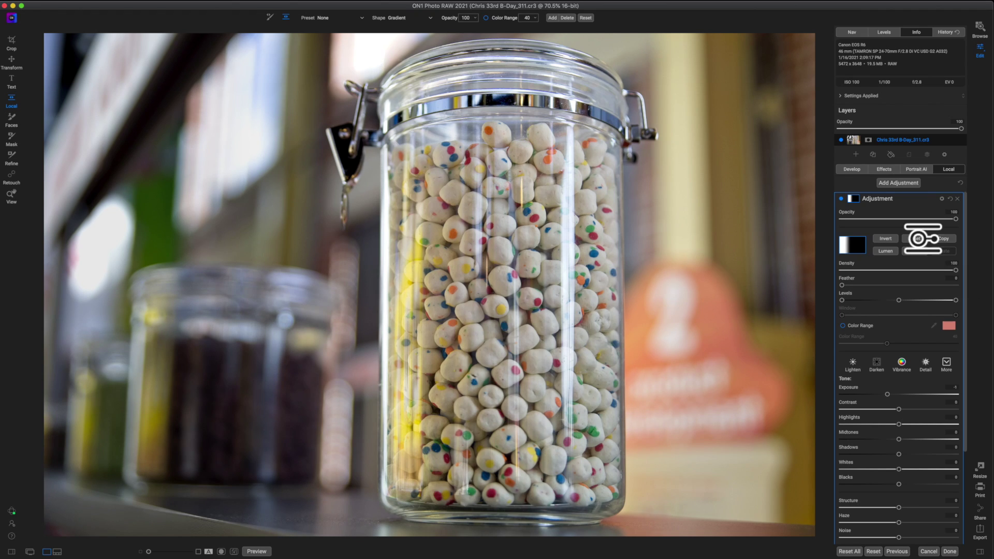
pyautogui.click(852, 198)
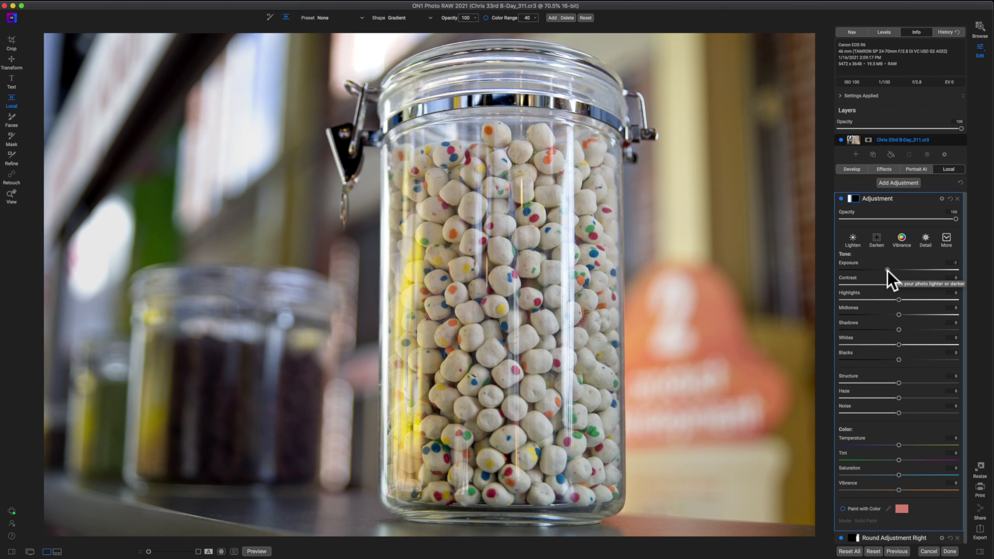
# - Lower the gradient adjustment's exposure to about -1.3 and toggle the adjustment off and on to compare
pyautogui.moveTo(887, 270); pyautogui.dragTo(878, 270)
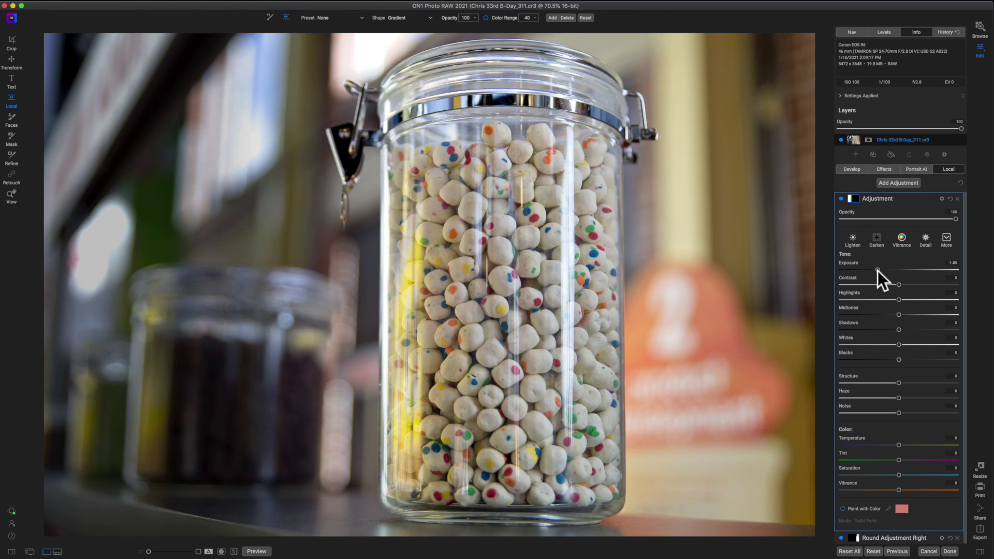
pyautogui.moveTo(878, 271); pyautogui.dragTo(885, 271)
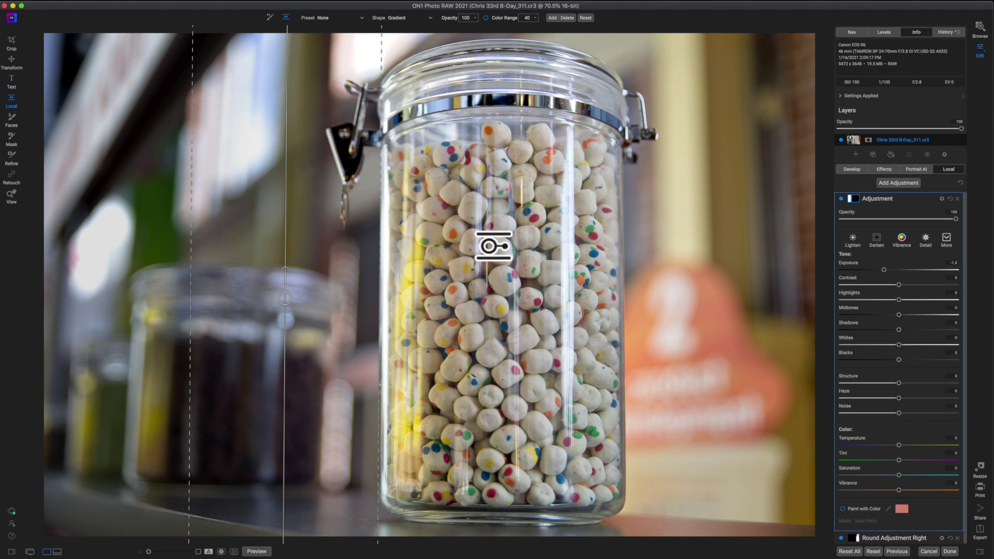
pyautogui.click(842, 198)
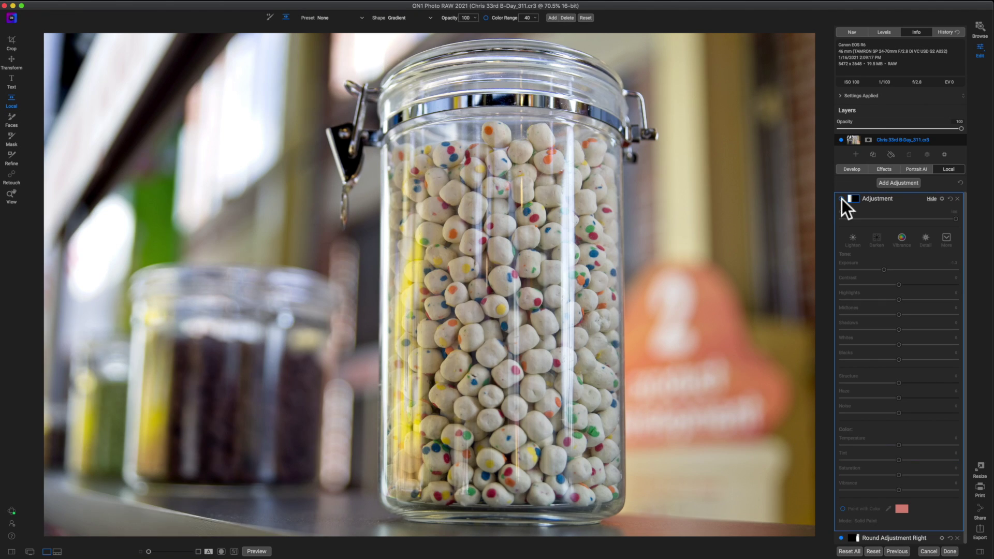
pyautogui.click(841, 198)
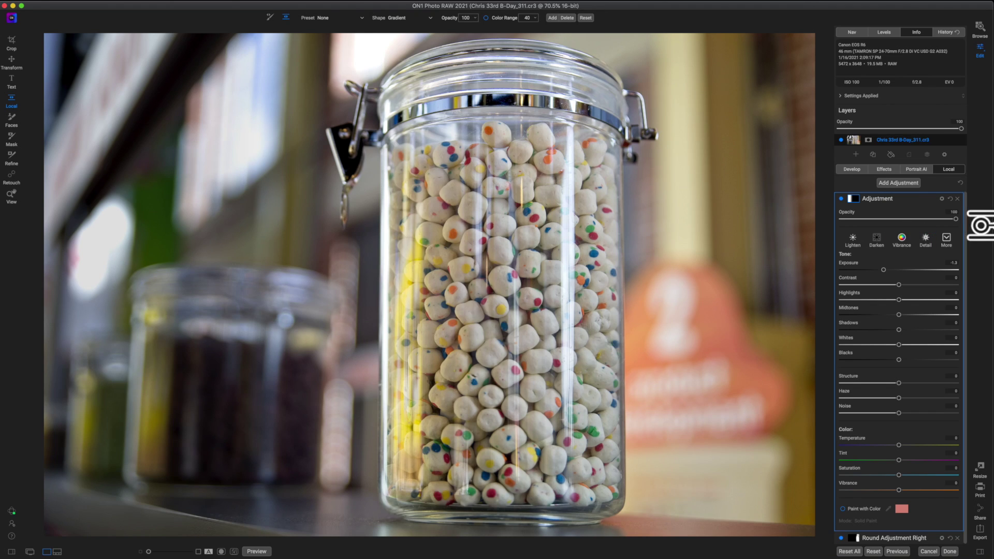
# - Turn on a color-range masked adjustment above the gradient one and sample the yellow reflection inside the candy jar as its mask color
pyautogui.click(905, 200)
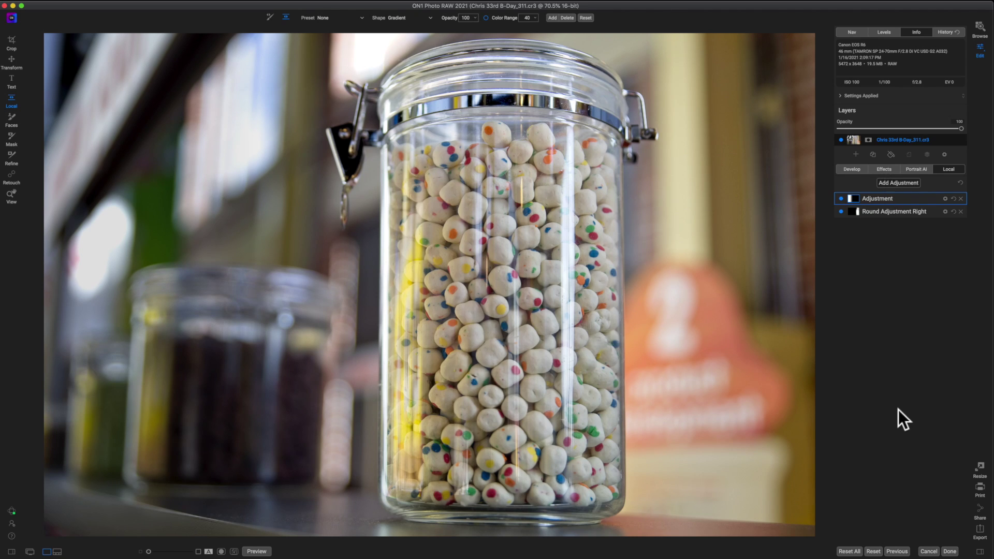
pyautogui.click(842, 200)
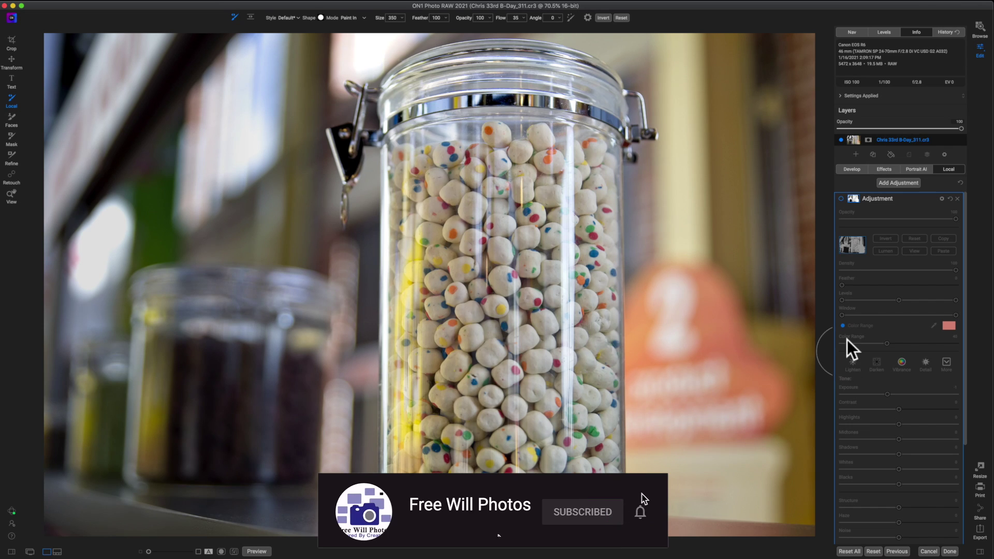
pyautogui.click(841, 199)
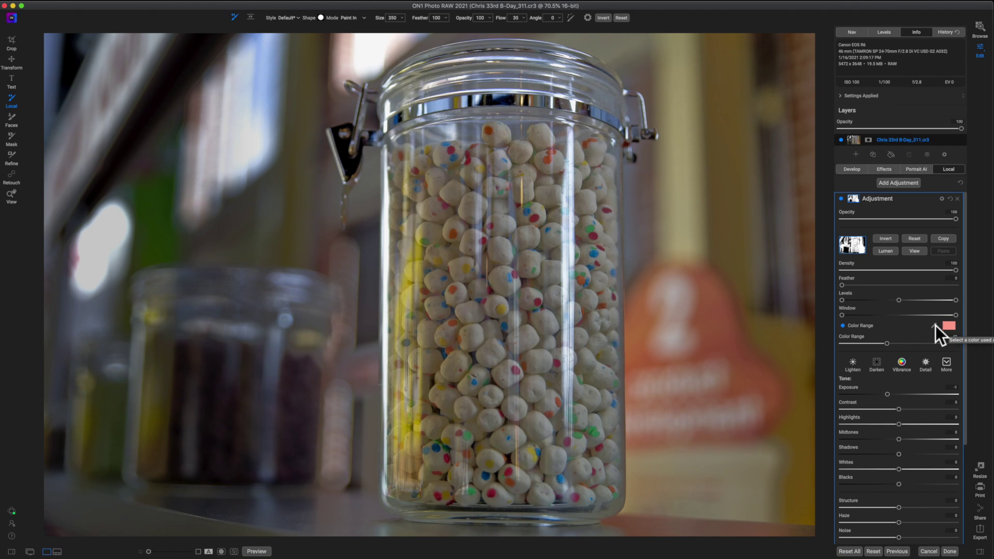
pyautogui.click(935, 325)
pyautogui.click(408, 273)
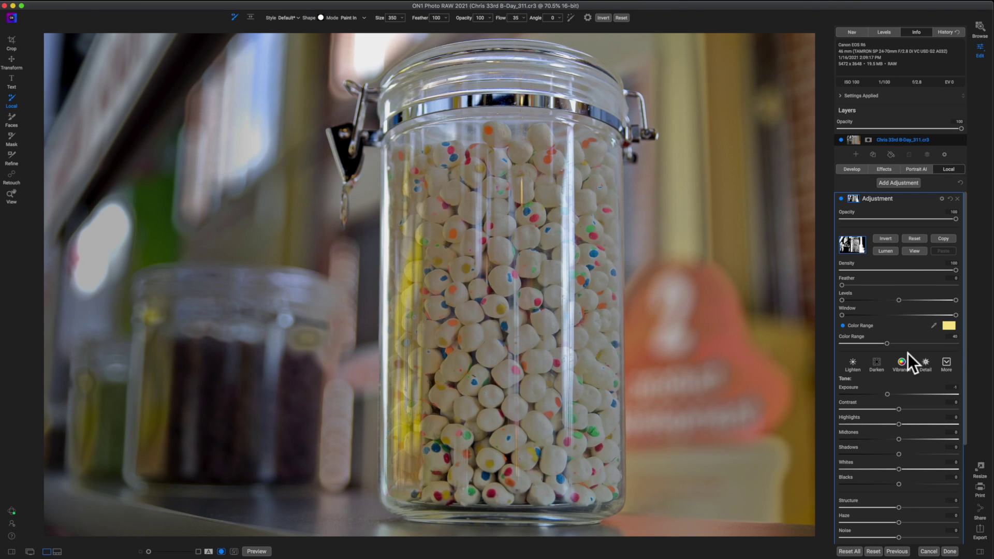
# - Narrow the mask's Color Range to 20 in the black-and-white mask view, then return to the normal photo view
pyautogui.press('super+m')
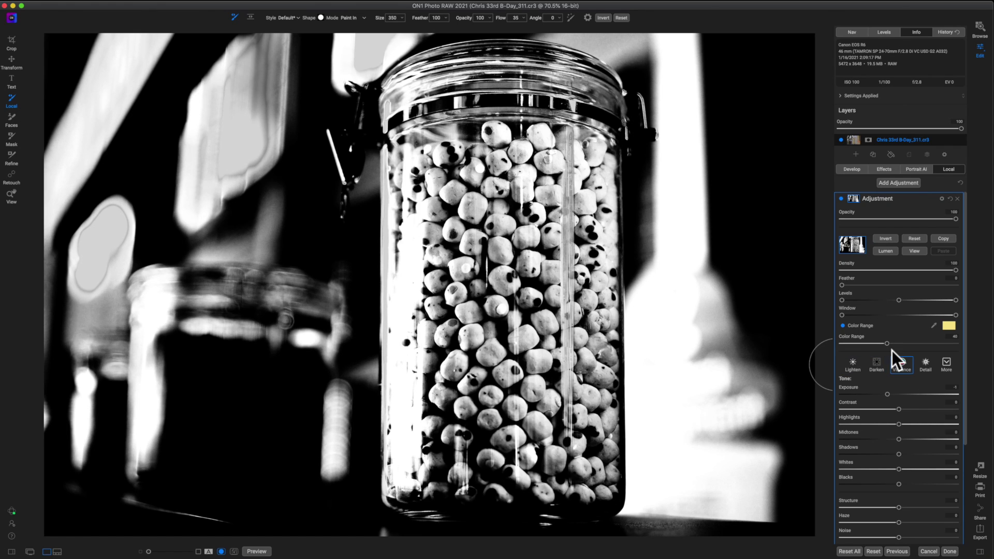
pyautogui.moveTo(888, 344); pyautogui.dragTo(864, 350)
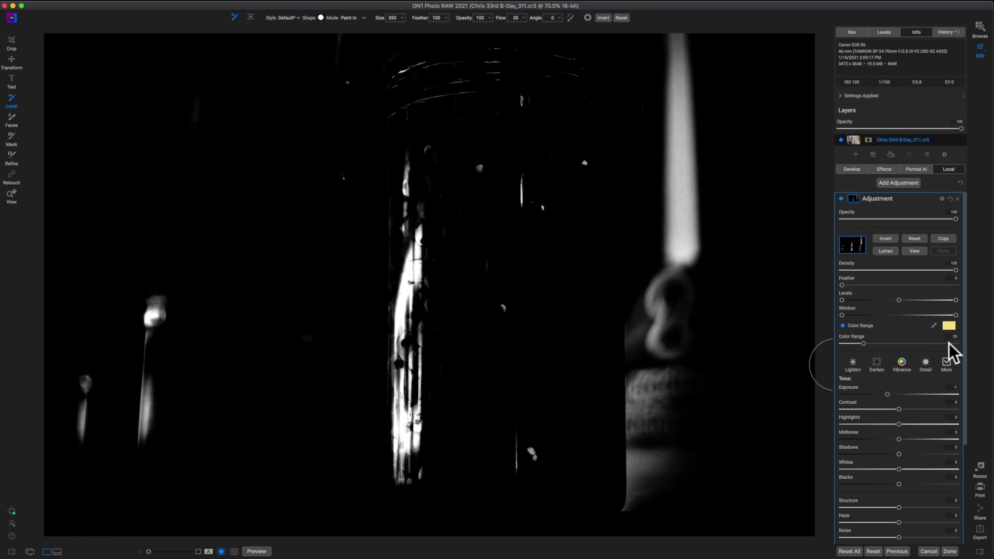
pyautogui.click(919, 250)
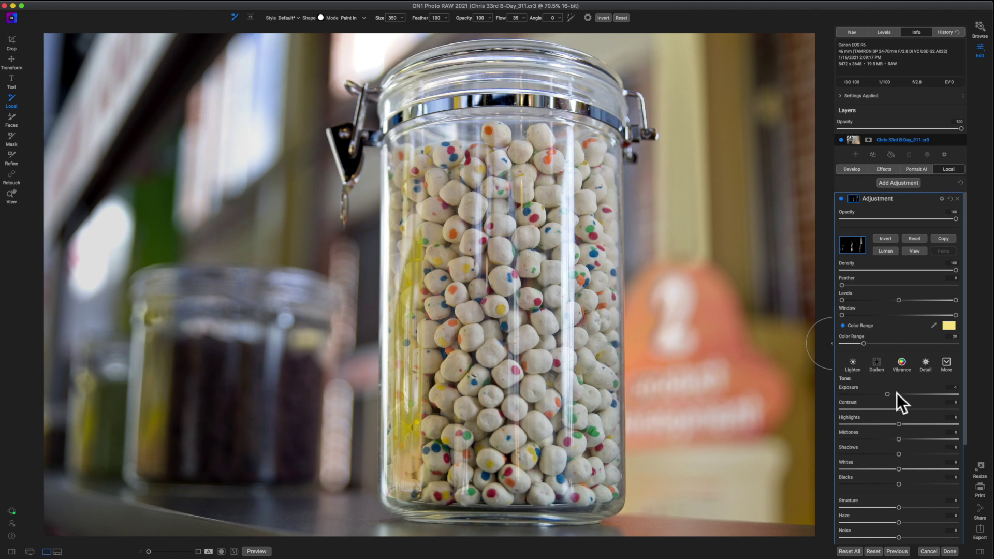
# - Lower the color-range adjustment's exposure to about -3.4 to check its effect on the yellow reflection
pyautogui.moveTo(888, 395); pyautogui.dragTo(859, 395)
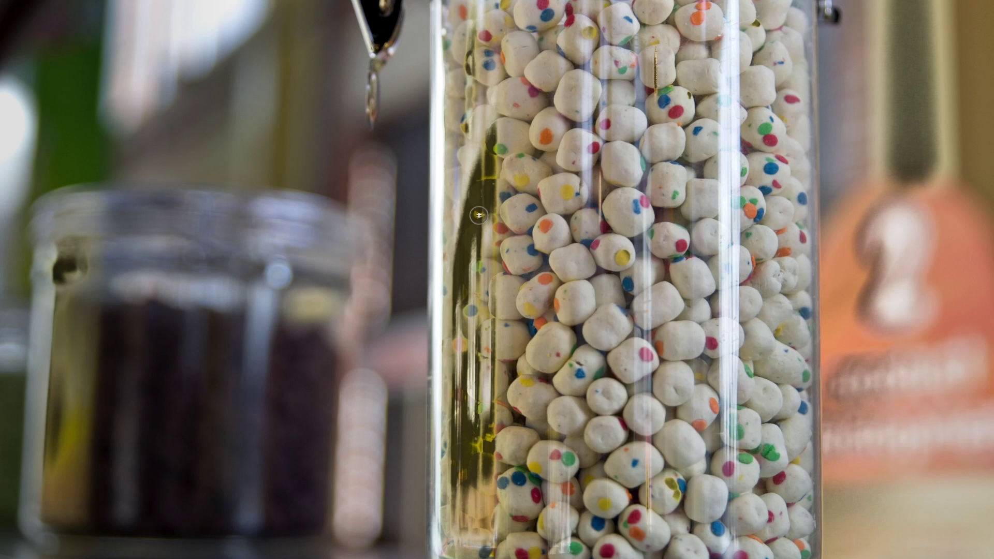
pyautogui.scroll(5, 480, 214)
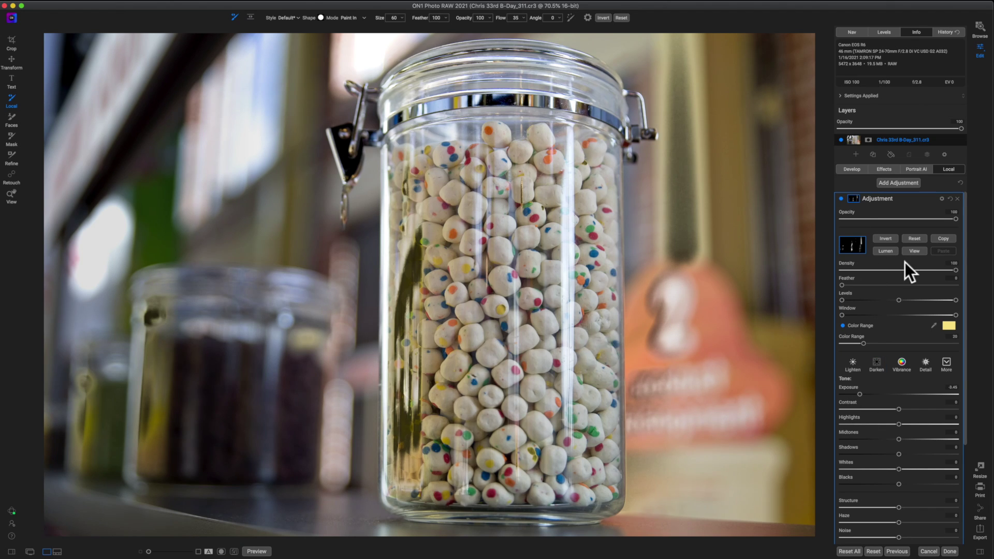
# - Show the adjustment's mask and set the masking brush to Paint Out with size 800 and flow 100
pyautogui.press('o')
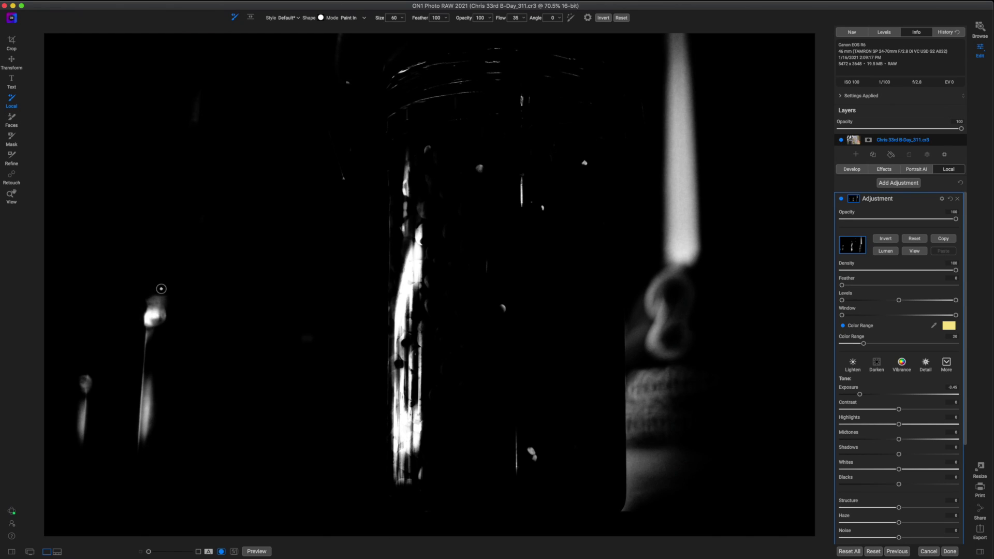
pyautogui.press(']')
pyautogui.press(']')
pyautogui.press(']')
pyautogui.press(']')
pyautogui.press(']')
pyautogui.press(']')
pyautogui.press(']')
pyautogui.press(']')
pyautogui.press(']')
pyautogui.press(']')
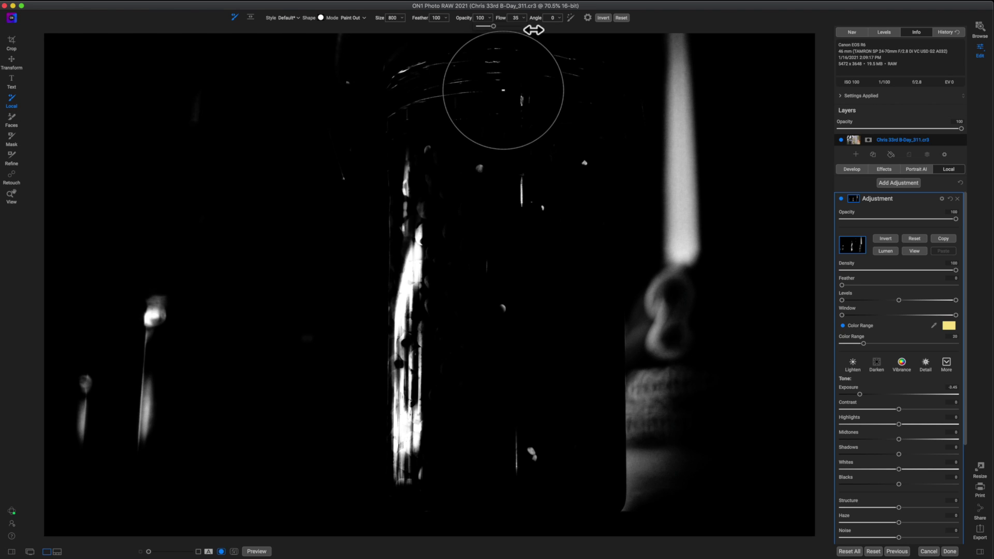
pyautogui.click(524, 18)
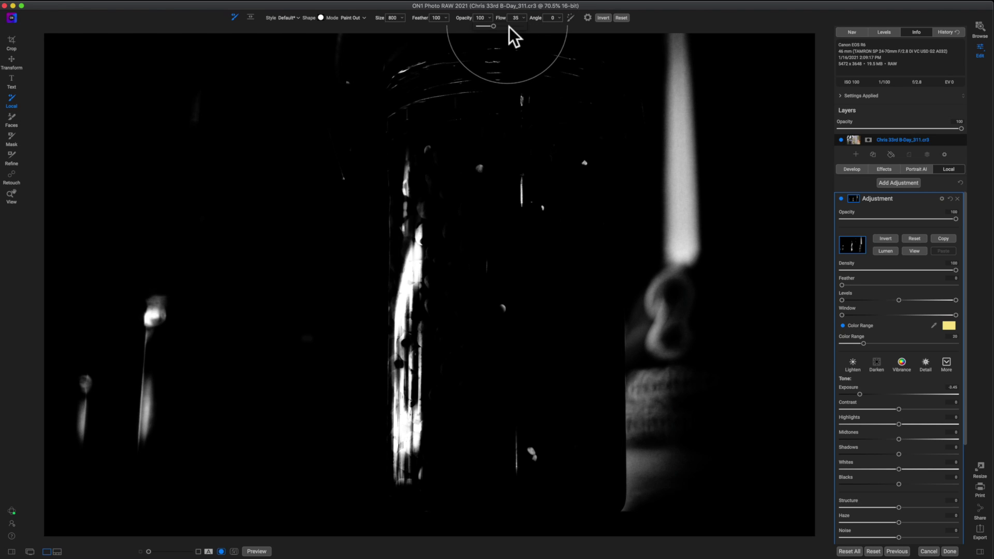
pyautogui.moveTo(494, 27); pyautogui.dragTo(517, 29)
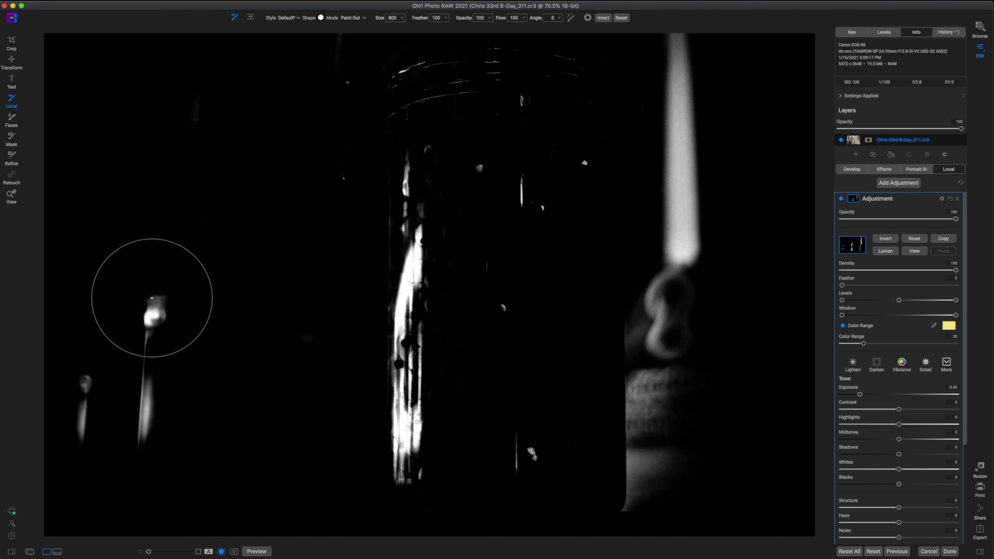
# - Paint out the mask over the dark background jars, the orange sign and the pale post, then hide the mask view
pyautogui.moveTo(146, 312)
pyautogui.mouseDown()
pyautogui.moveTo(141, 470)
pyautogui.moveTo(90, 336)
pyautogui.moveTo(74, 436)
pyautogui.moveTo(177, 470)
pyautogui.moveTo(247, 391)
pyautogui.mouseUp()
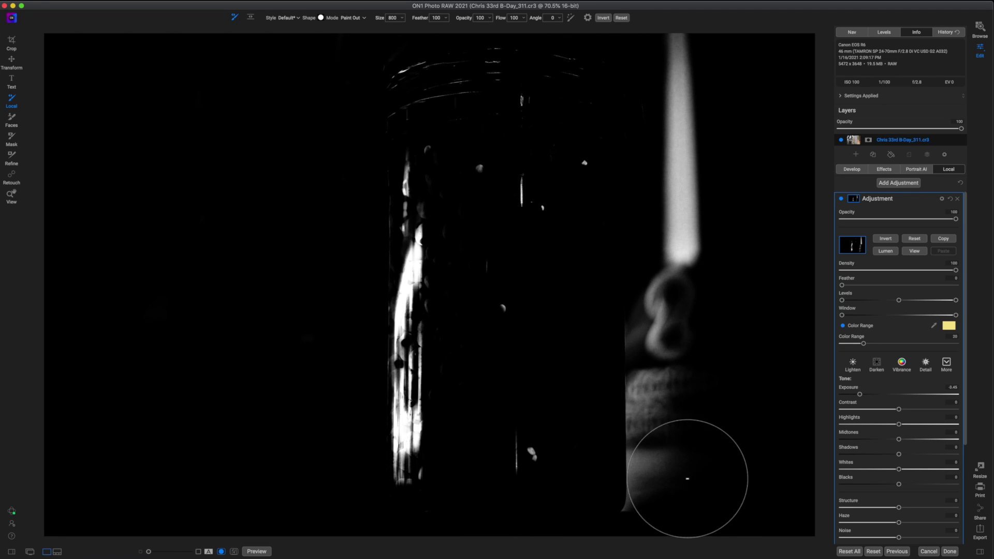
pyautogui.moveTo(692, 494)
pyautogui.mouseDown()
pyautogui.moveTo(696, 420)
pyautogui.moveTo(684, 410)
pyautogui.moveTo(653, 515)
pyautogui.moveTo(670, 382)
pyautogui.moveTo(630, 520)
pyautogui.moveTo(653, 395)
pyautogui.moveTo(648, 268)
pyautogui.moveTo(649, 326)
pyautogui.moveTo(673, 341)
pyautogui.moveTo(692, 309)
pyautogui.moveTo(687, 259)
pyautogui.mouseUp()
pyautogui.moveTo(689, 225)
pyautogui.mouseDown()
pyautogui.moveTo(682, 238)
pyautogui.moveTo(688, 35)
pyautogui.mouseUp()
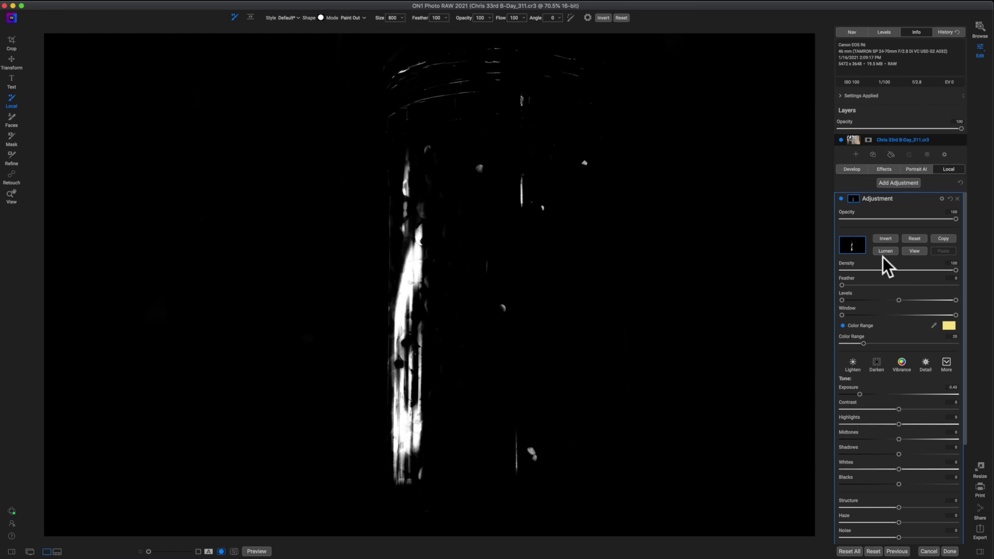
pyautogui.click(914, 251)
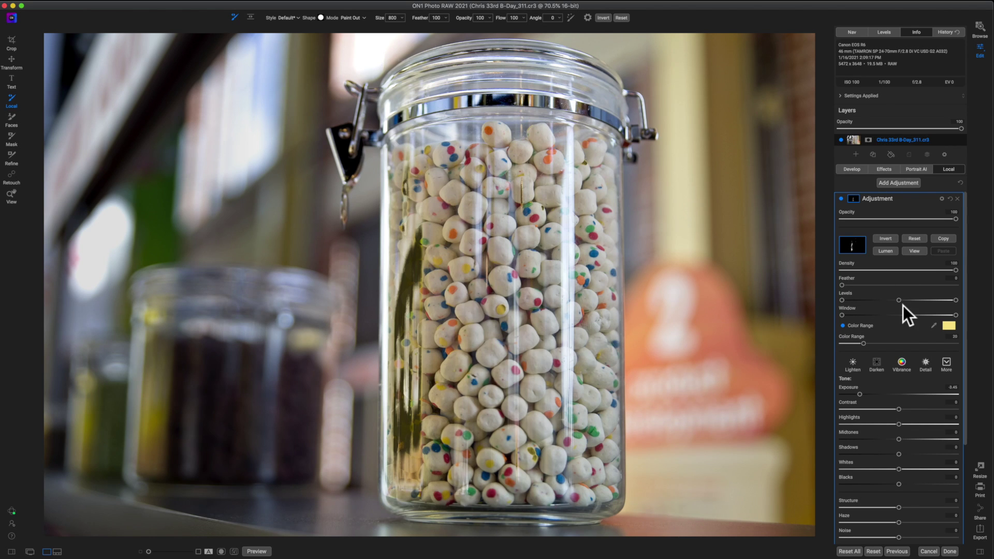
# - Reset the color-range adjustment's exposure to 0 and lower its saturation to about -43
pyautogui.click(854, 199)
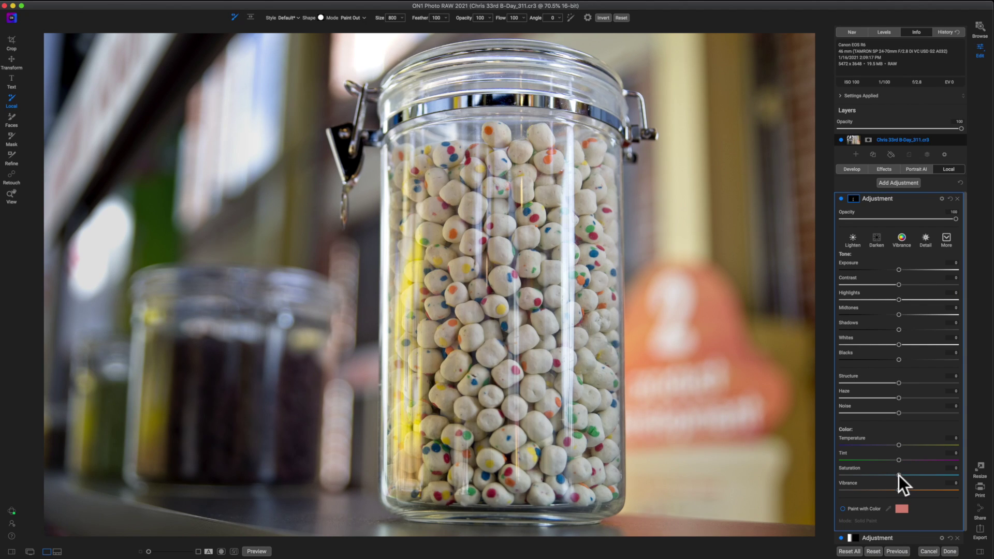
pyautogui.moveTo(900, 476); pyautogui.dragTo(866, 480)
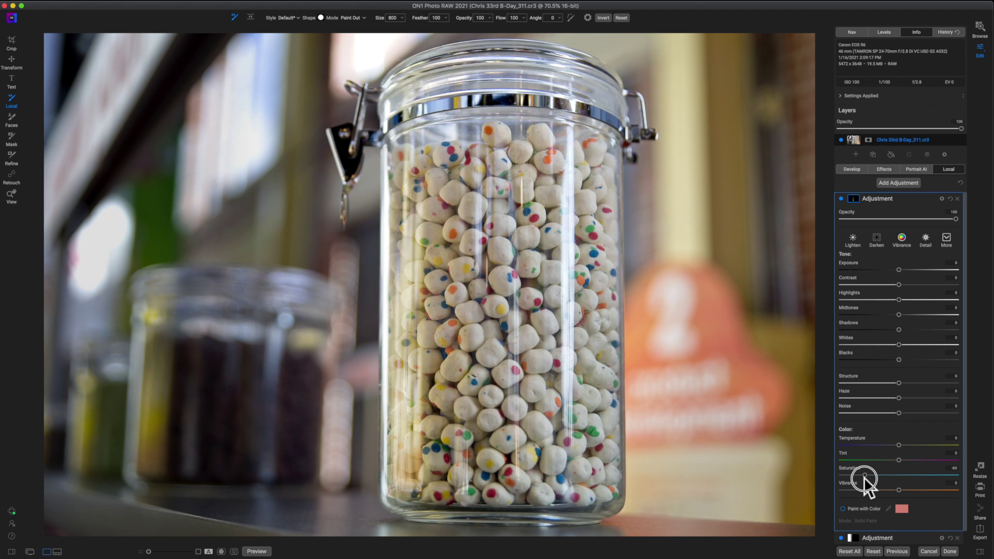
pyautogui.moveTo(865, 478); pyautogui.dragTo(875, 477)
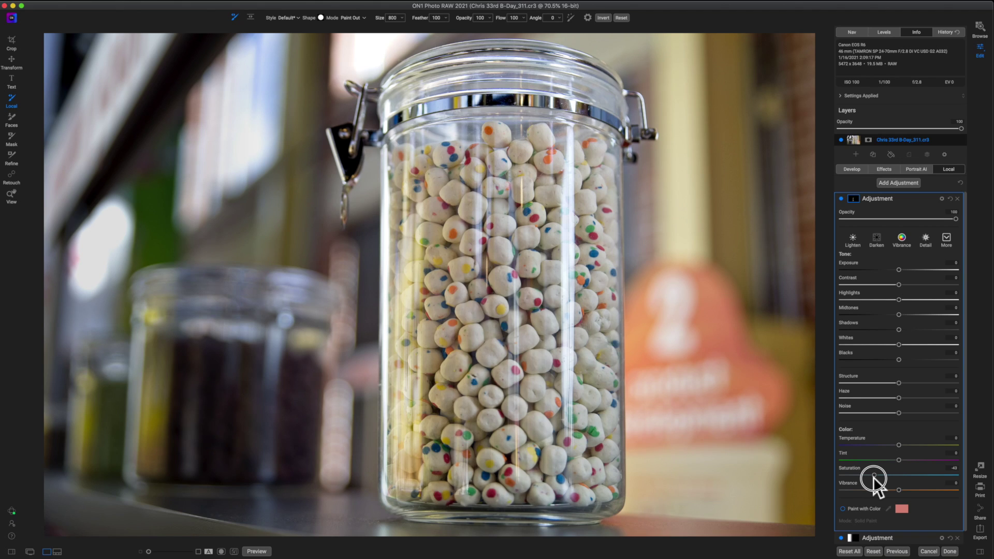
pyautogui.moveTo(875, 478); pyautogui.dragTo(874, 477)
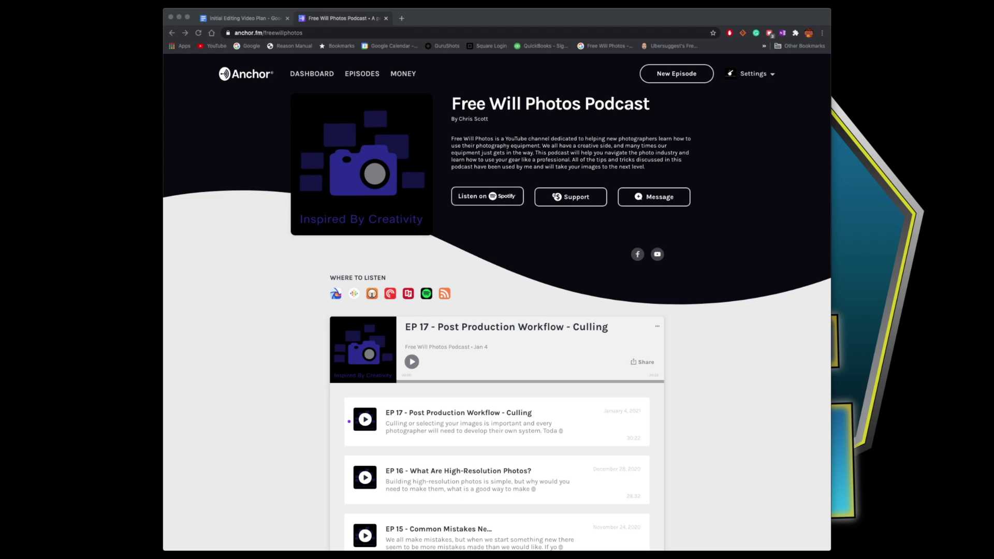
# - Look through the Free Will Photos Podcast episode list on Anchor, from episode 17 back to the earliest episodes
pyautogui.scroll(-2, 497, 469)
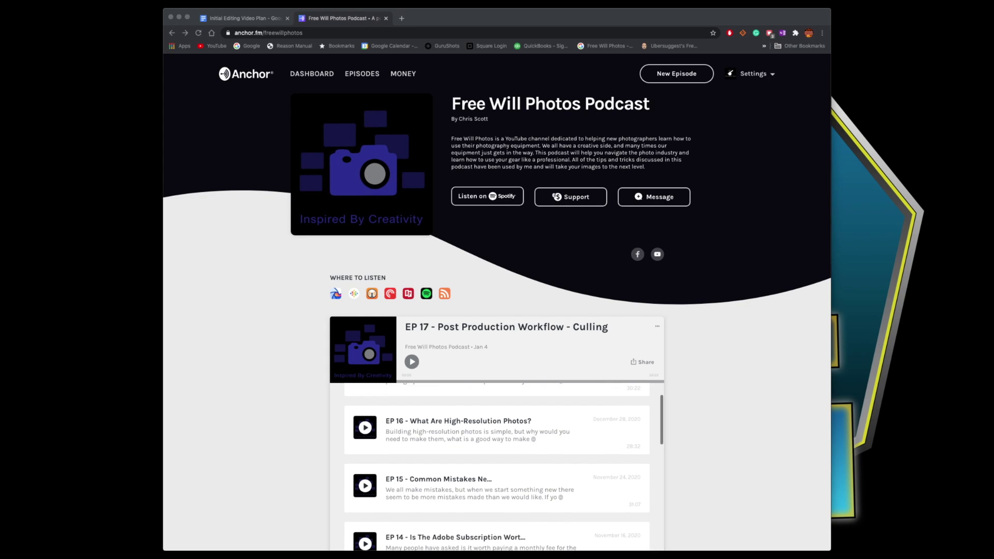
pyautogui.scroll(-3, 497, 466)
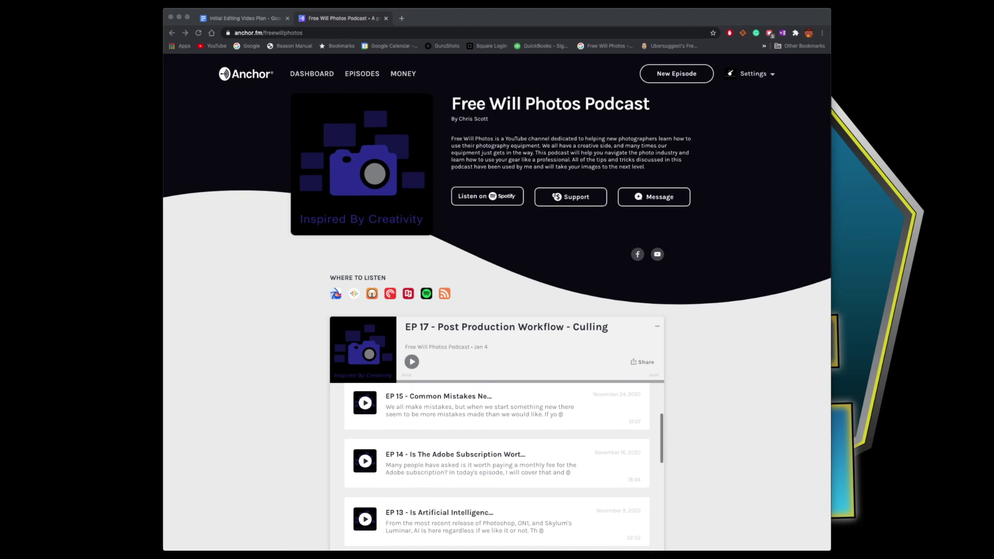
pyautogui.scroll(-5, 497, 468)
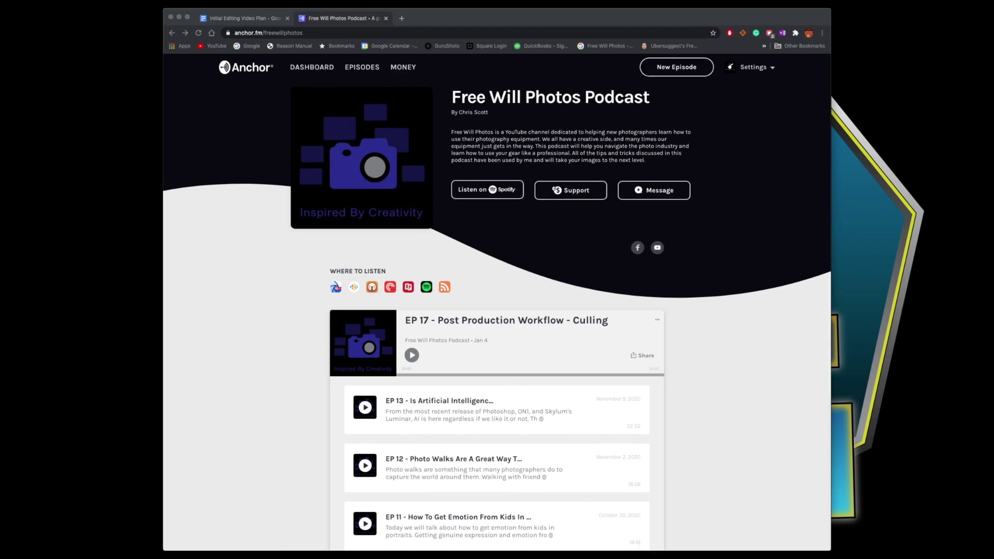
pyautogui.scroll(-6, 497, 311)
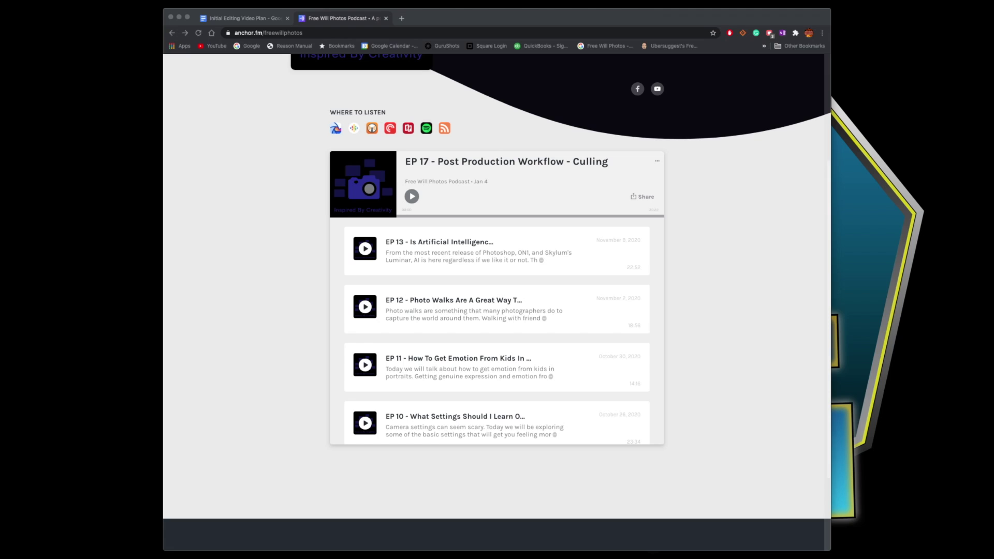
pyautogui.scroll(-4, 497, 332)
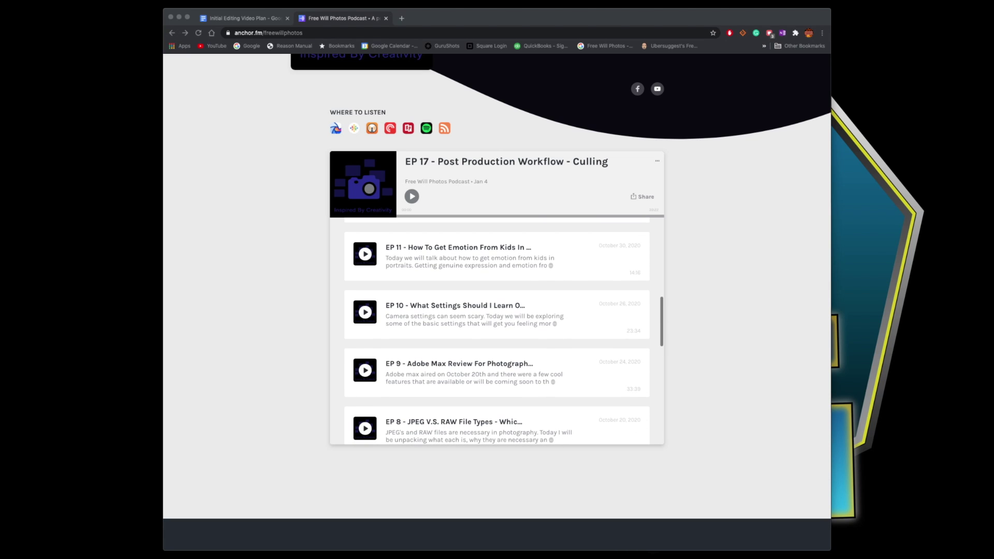
pyautogui.scroll(-5, 498, 331)
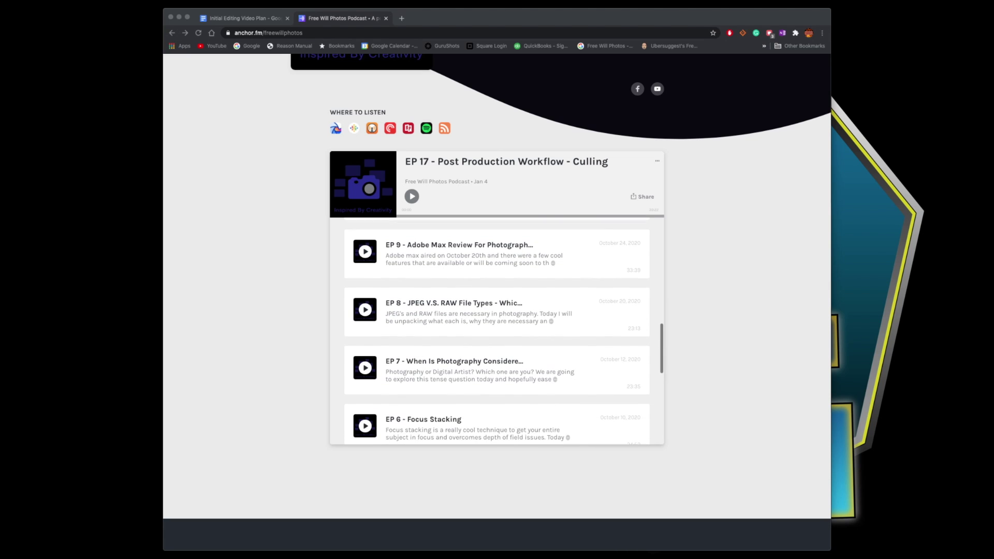
pyautogui.scroll(-4, 497, 332)
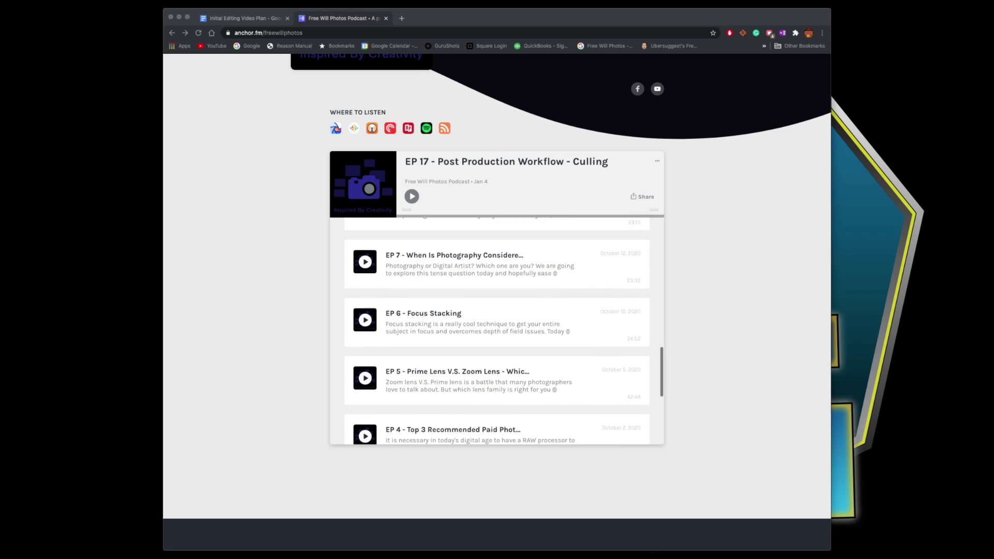
pyautogui.scroll(-3, 497, 331)
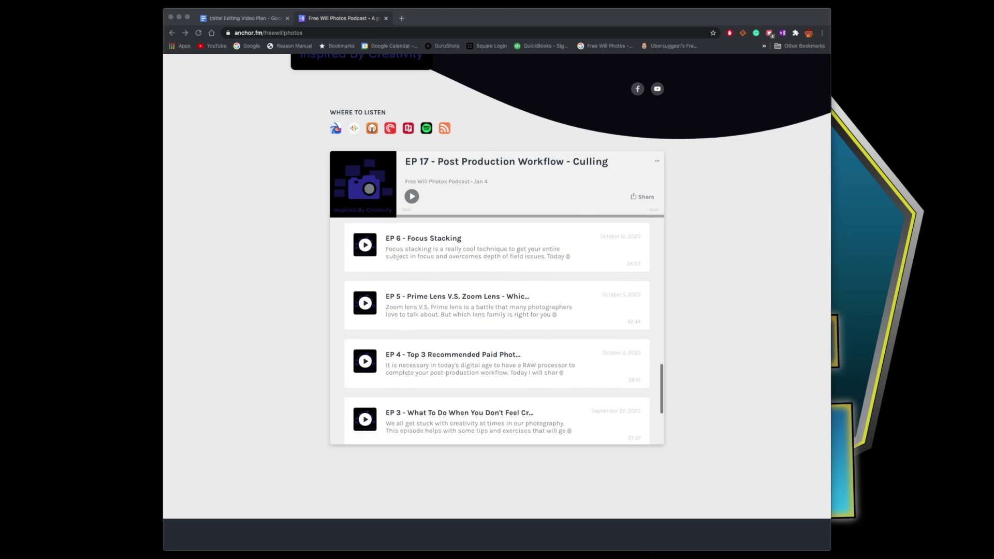
pyautogui.scroll(-2, 498, 331)
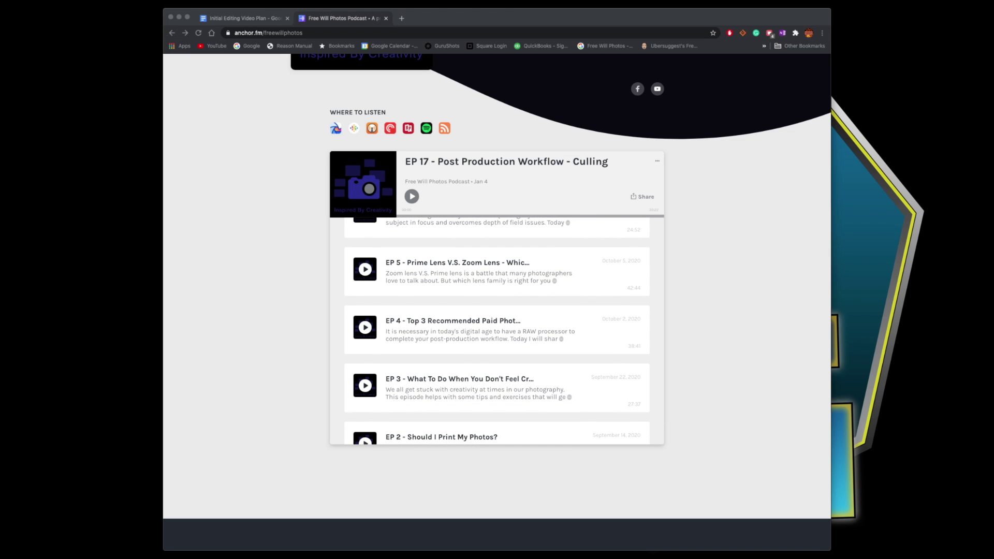